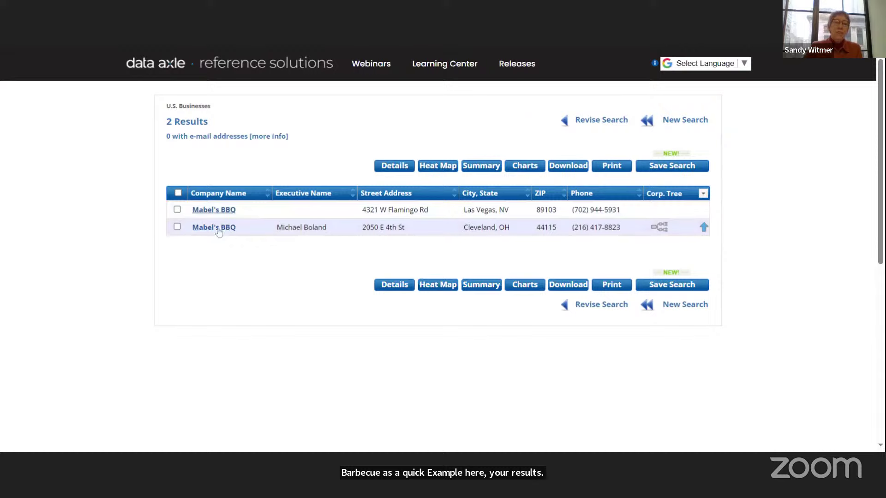
Open the Cleveland record for Mabel's BBQ and examine its industry profile, business demographics, expenditures, and sales and employee size history.
left_click(219, 232)
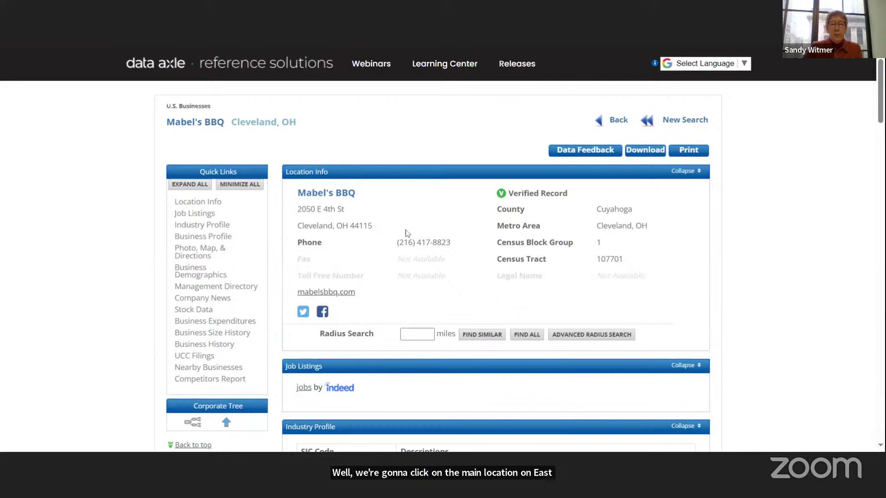
scroll(731, 258, "down", 4)
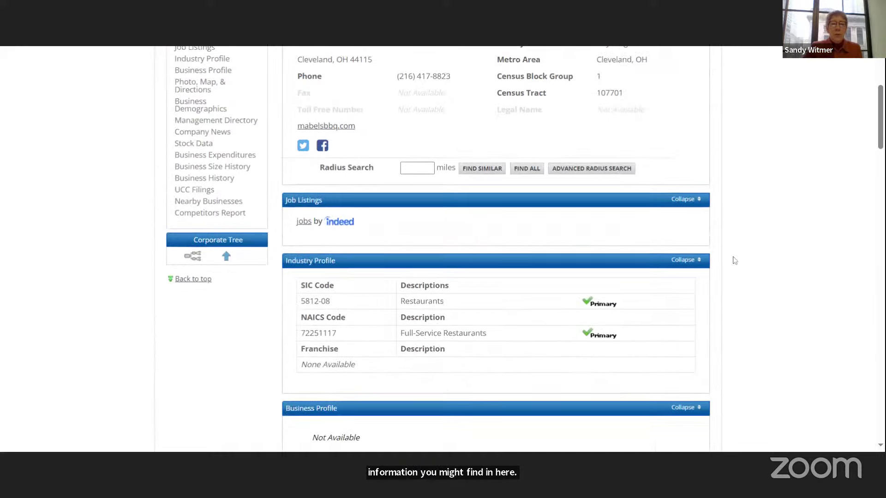
scroll(735, 261, "down", 3)
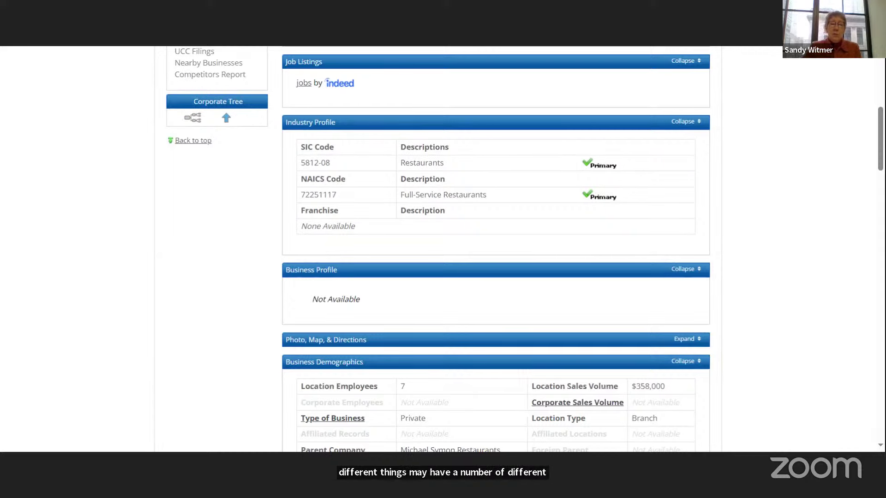
scroll(746, 213, "down", 6)
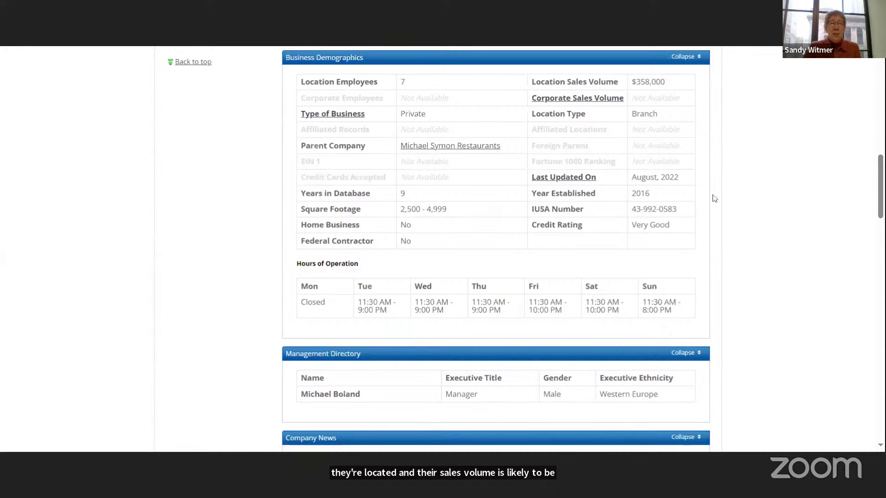
scroll(715, 199, "down", 3)
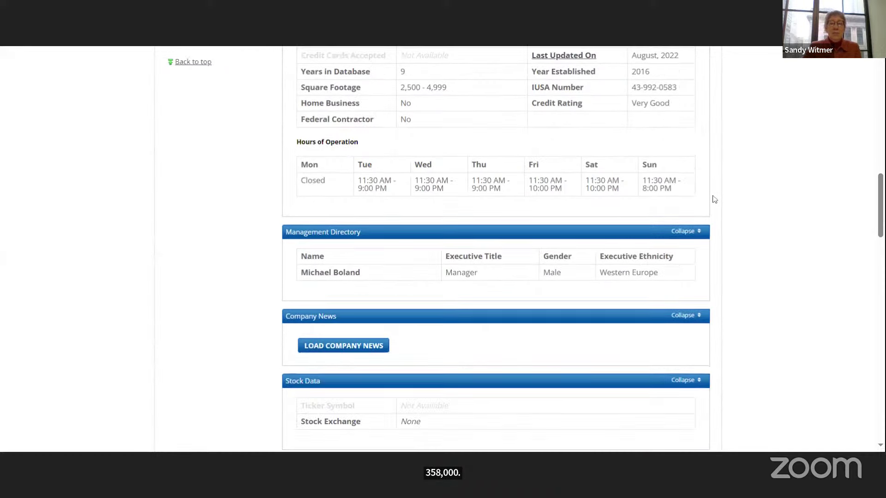
scroll(715, 199, "down", 2)
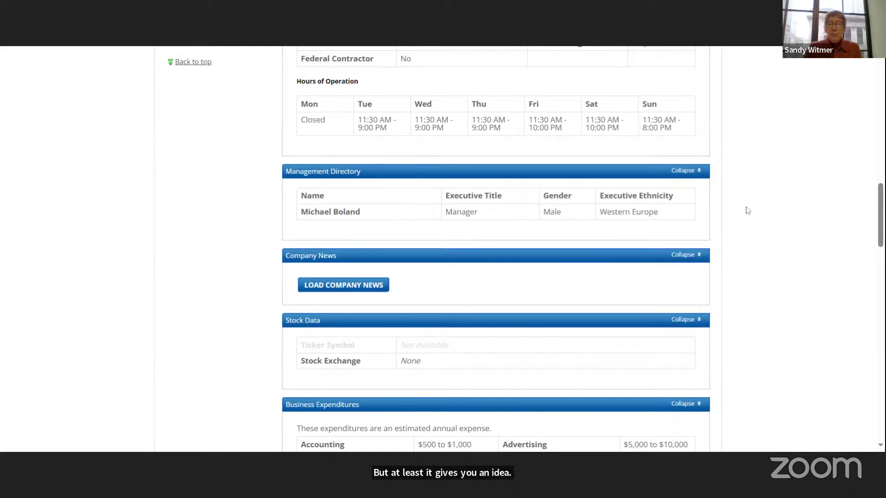
scroll(736, 225, "down", 5)
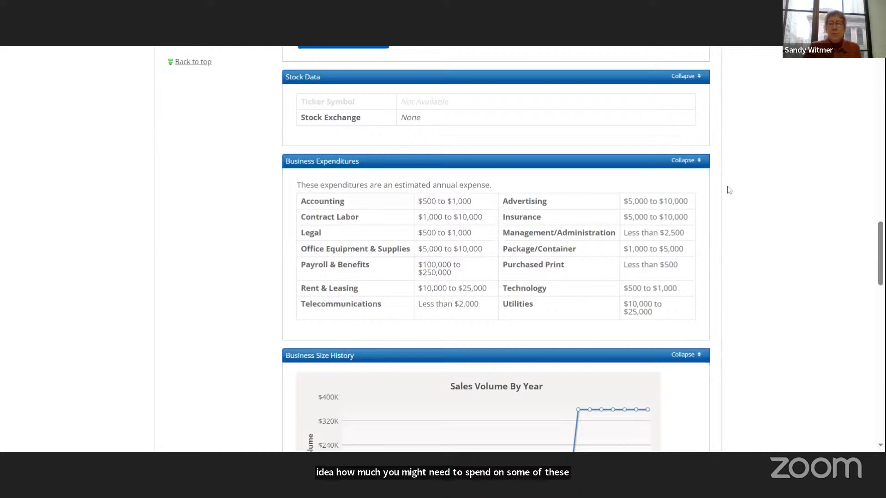
scroll(761, 199, "down", 4)
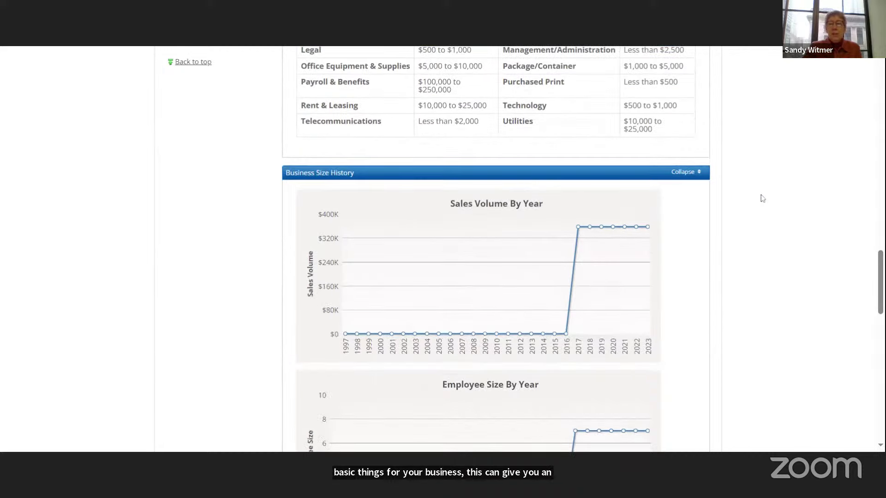
scroll(761, 200, "down", 1)
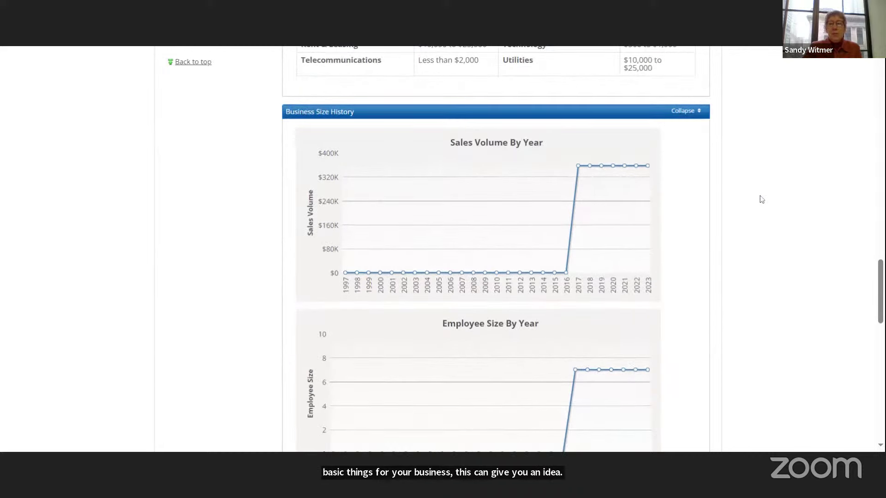
scroll(761, 199, "down", 1)
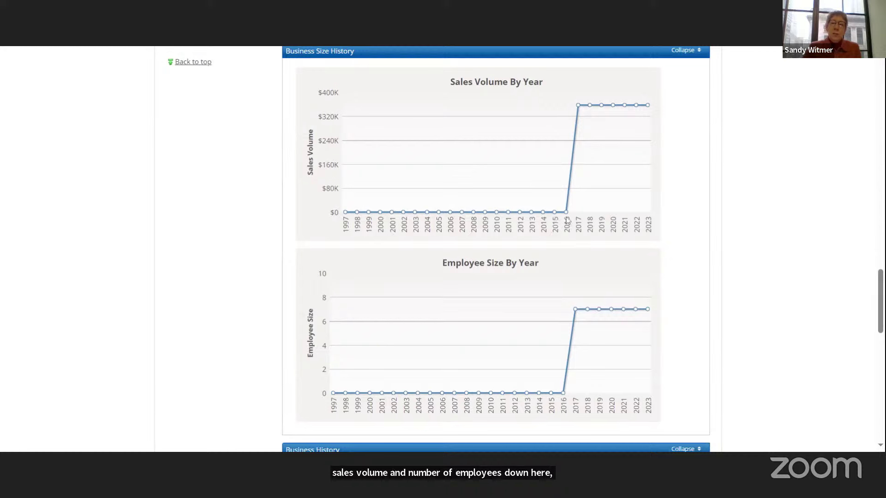
mouse_move(568, 218)
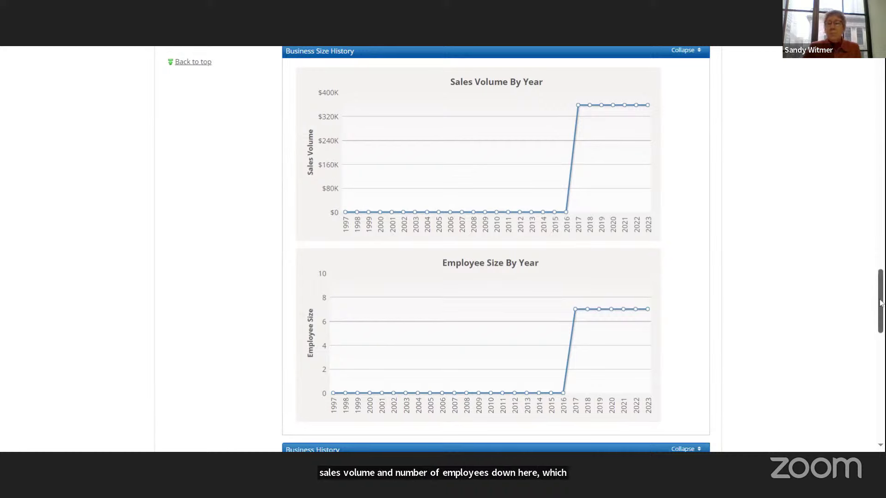
Start a new advanced search with the Keyword/SIC/NAICS criterion and look up "restaurants" among all SICs.
left_click_drag(881, 303, 881, 93)
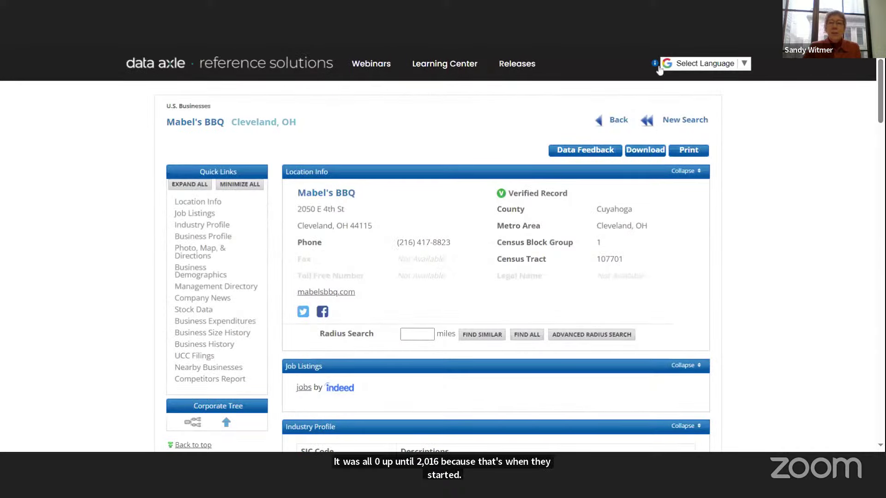
left_click(678, 121)
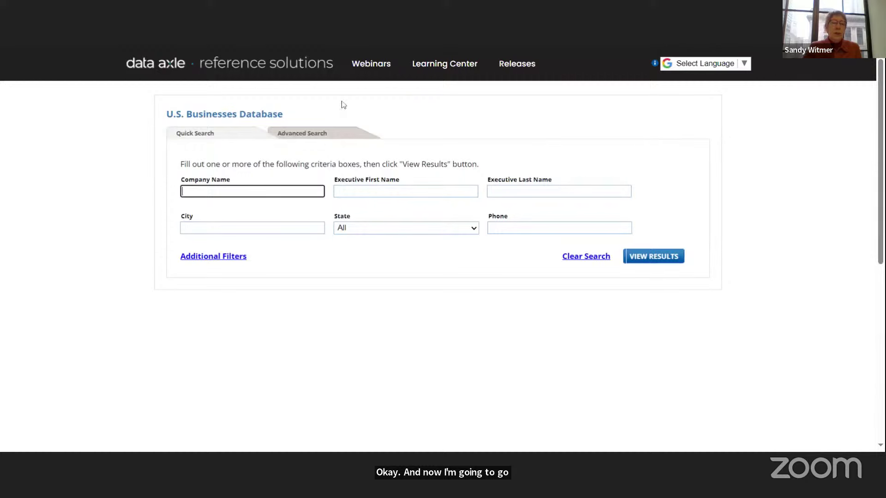
left_click(300, 137)
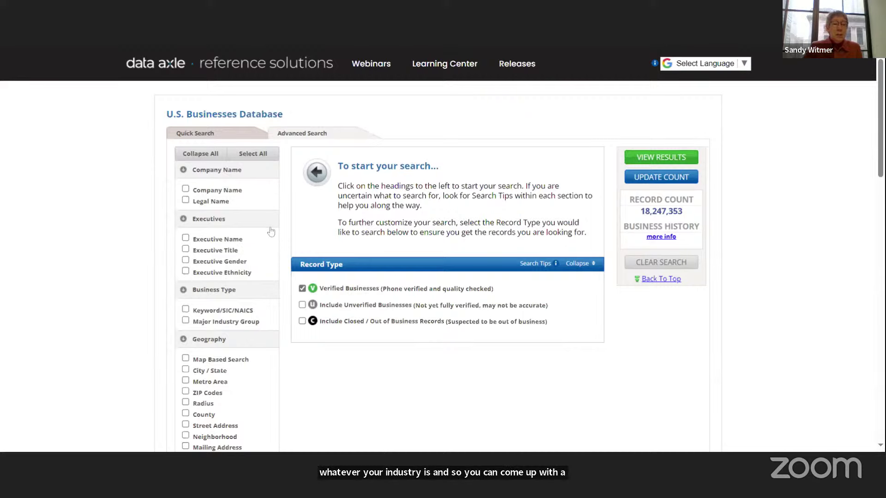
left_click(185, 309)
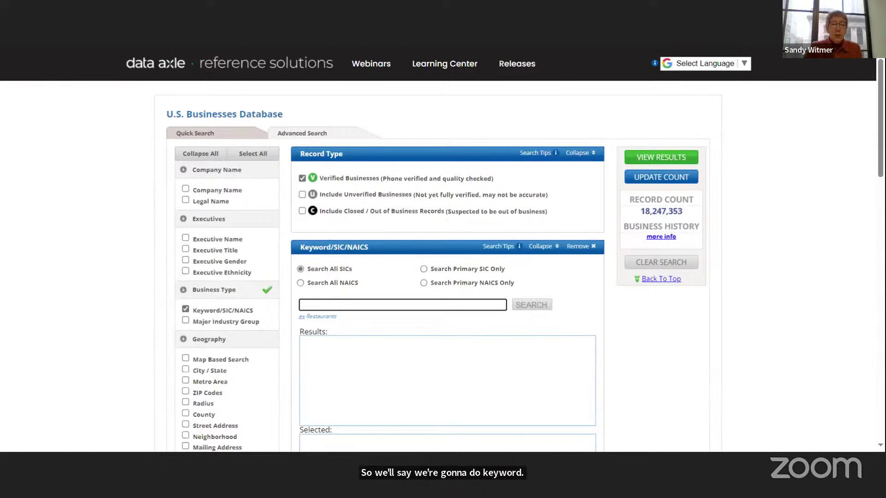
type("restaurants")
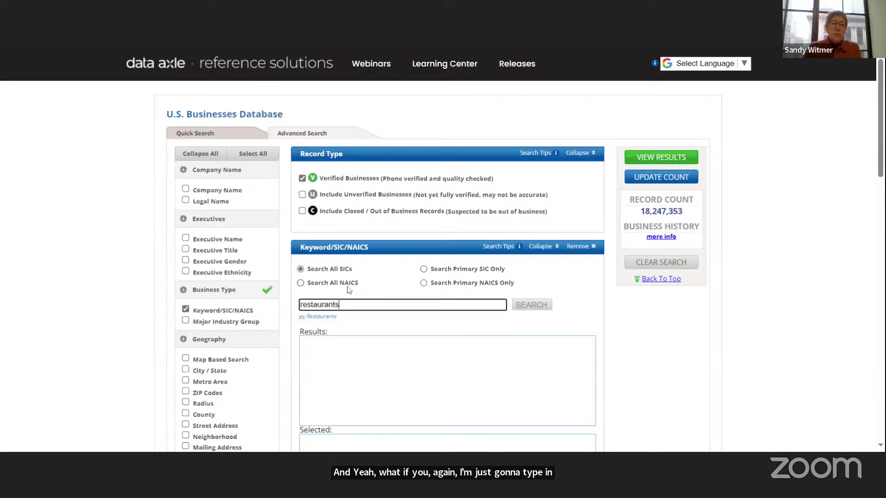
left_click(532, 308)
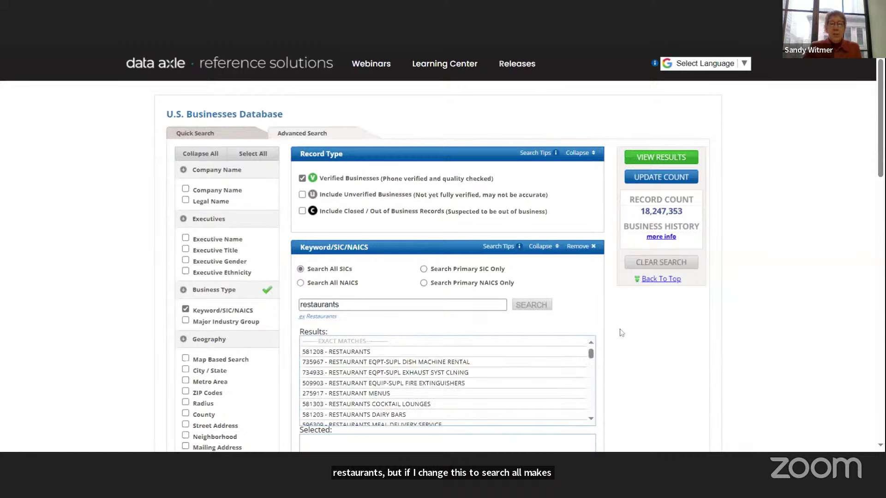
Add 581208 - RESTAURANTS to the selected SIC codes and browse the related restaurant types and chains.
scroll(627, 333, "down", 1)
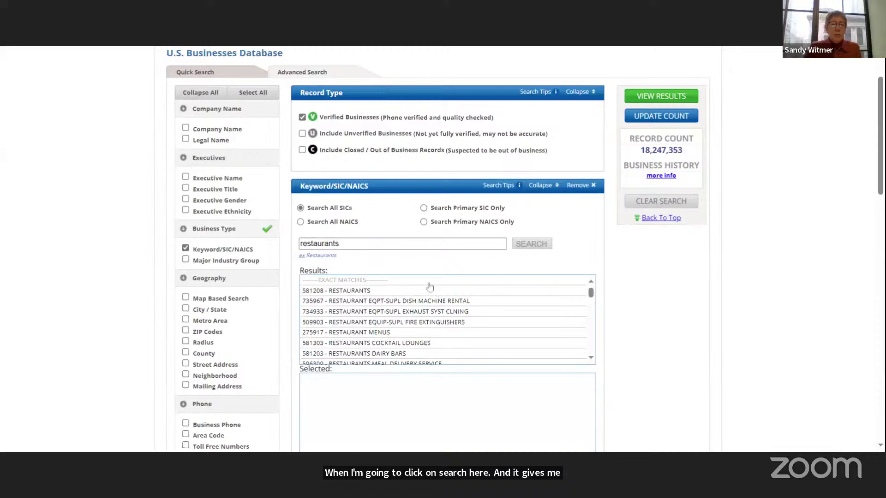
scroll(594, 298, "down", 3)
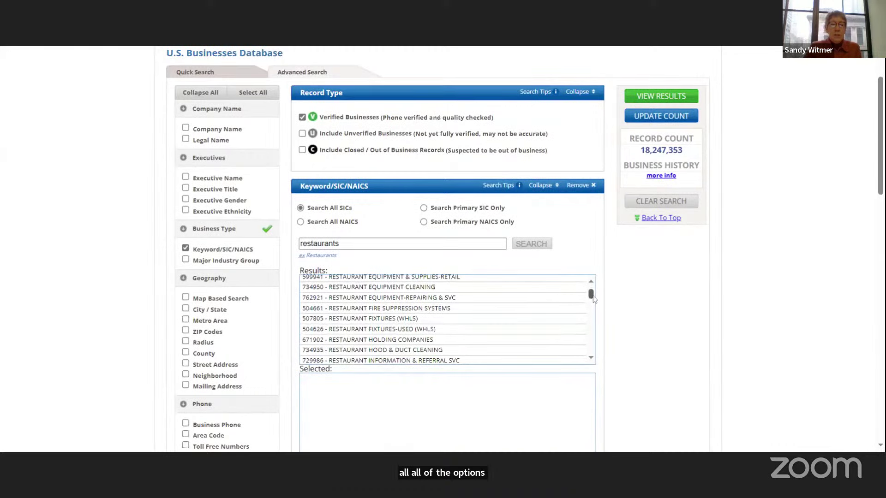
scroll(594, 300, "down", 3)
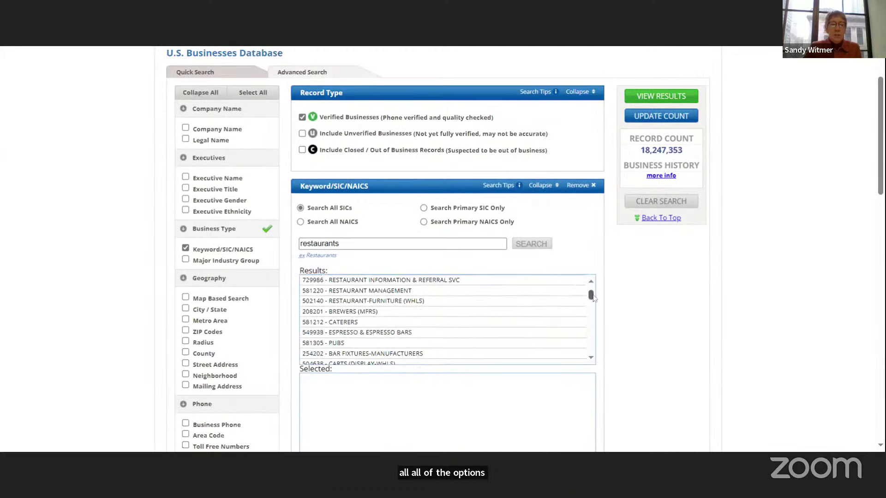
scroll(594, 299, "up", 8)
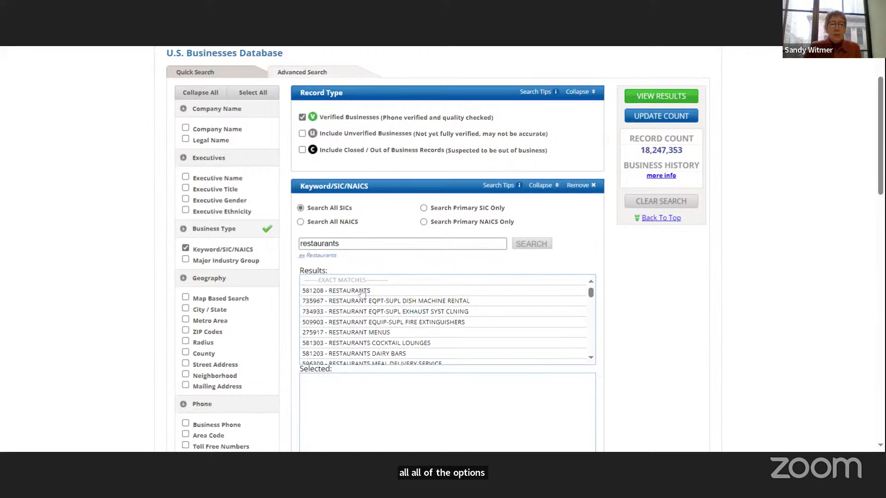
left_click(361, 291)
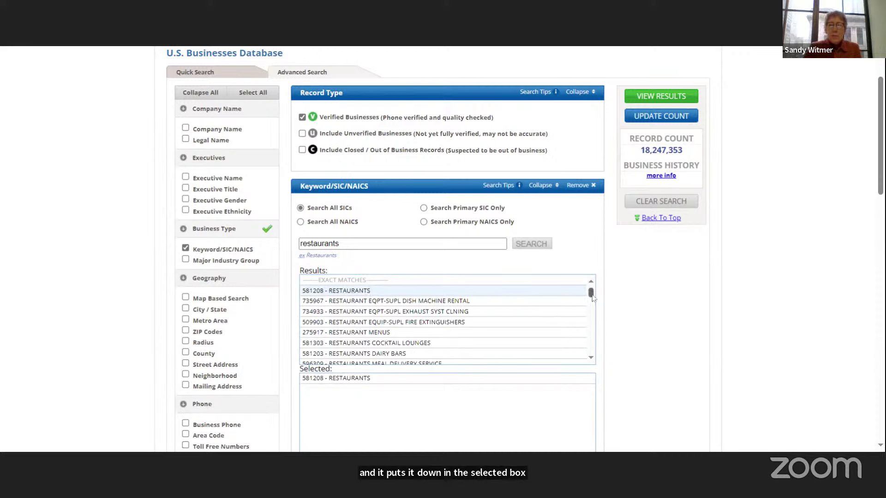
left_click_drag(592, 298, 593, 304)
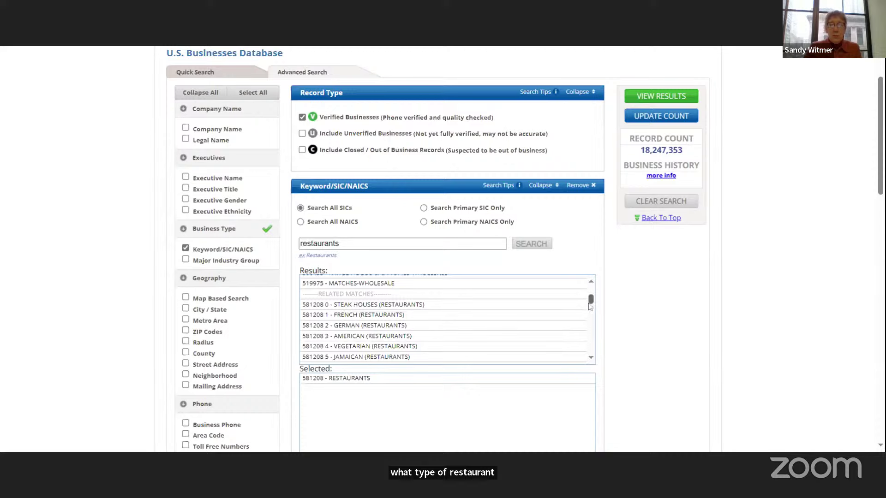
left_click_drag(591, 302, 592, 311)
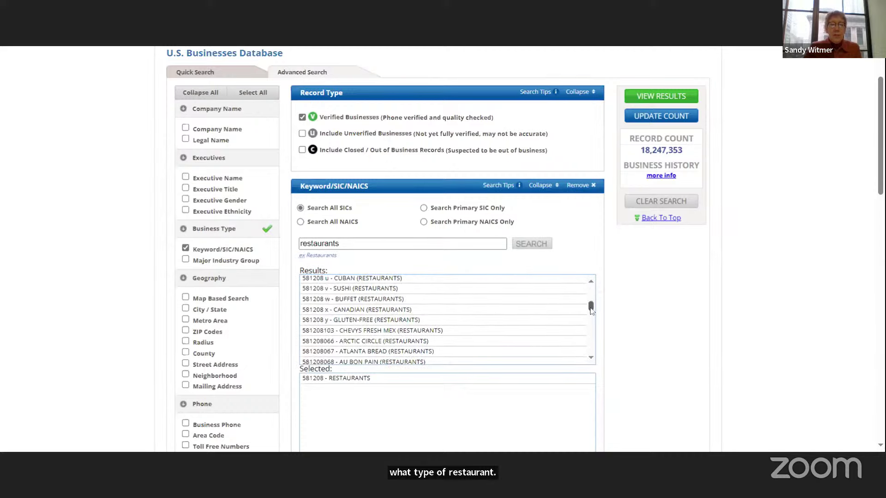
scroll(446, 319, "down", 1)
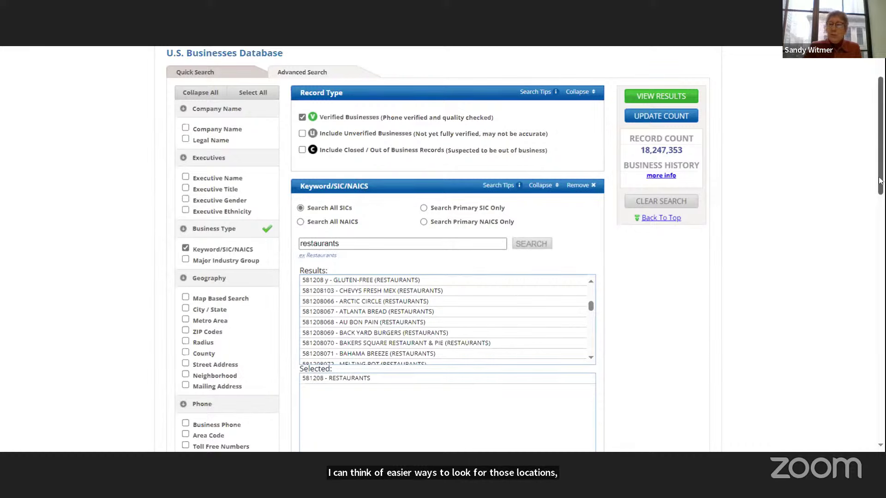
Add the City / State criterion, look up "cleveland" and select Cleveland, OH as the search location.
left_click_drag(880, 180, 881, 221)
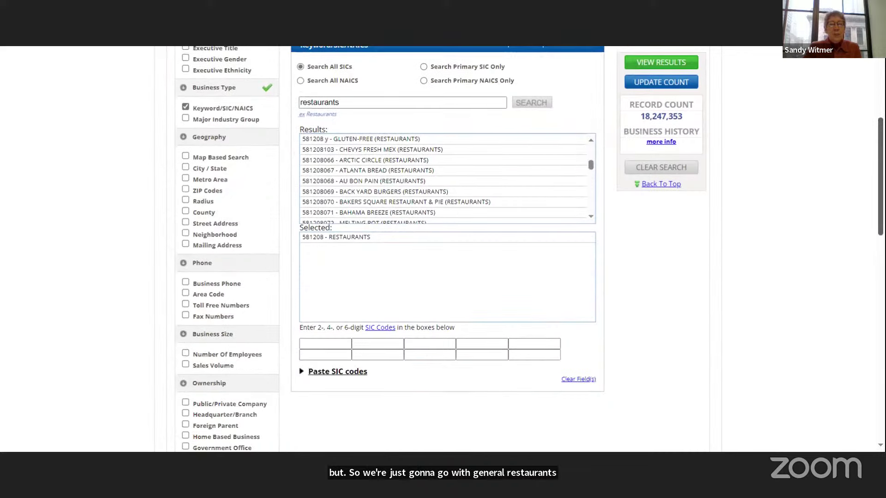
mouse_move(880, 221)
left_mouse_down()
mouse_move(880, 248)
mouse_move(880, 234)
left_mouse_up()
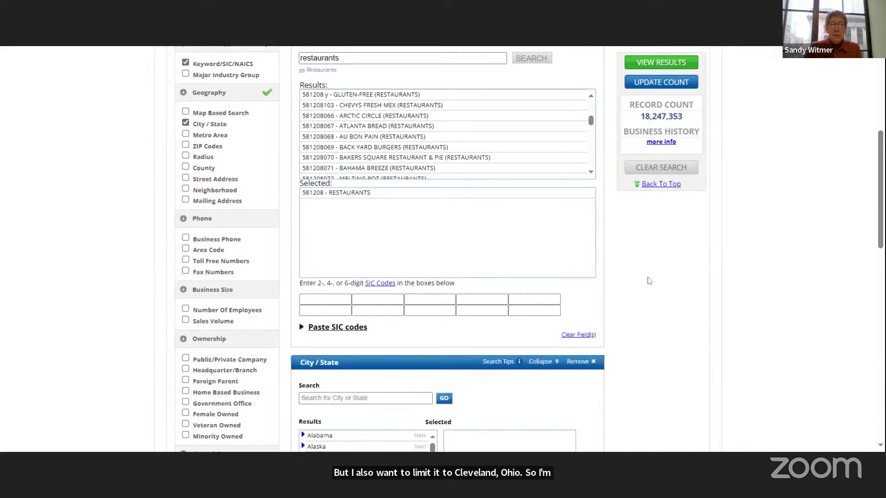
scroll(581, 318, "down", 3)
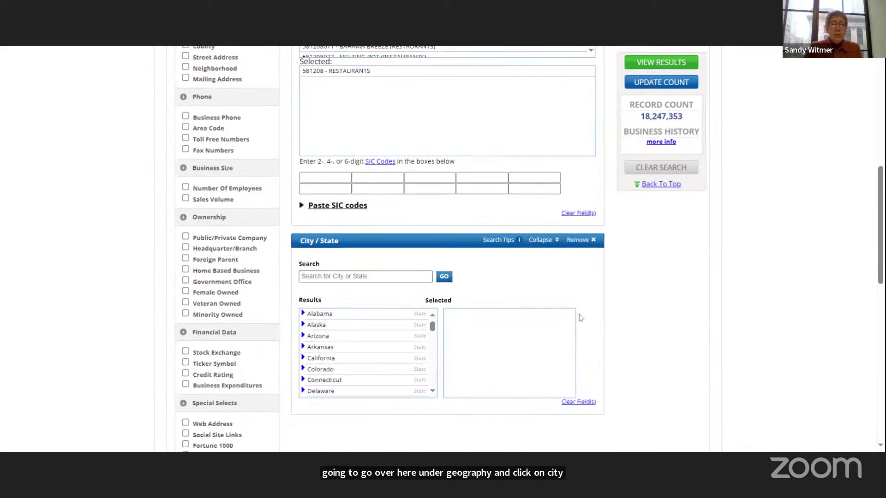
left_click(304, 276)
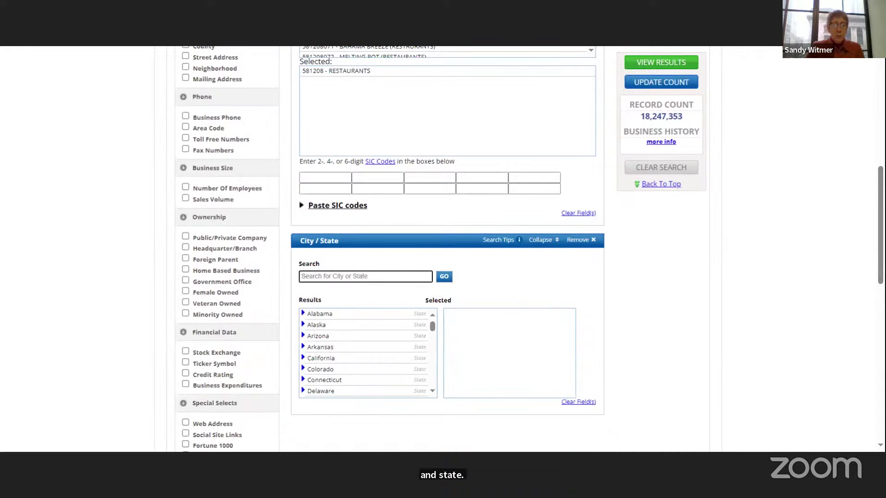
type("cleve")
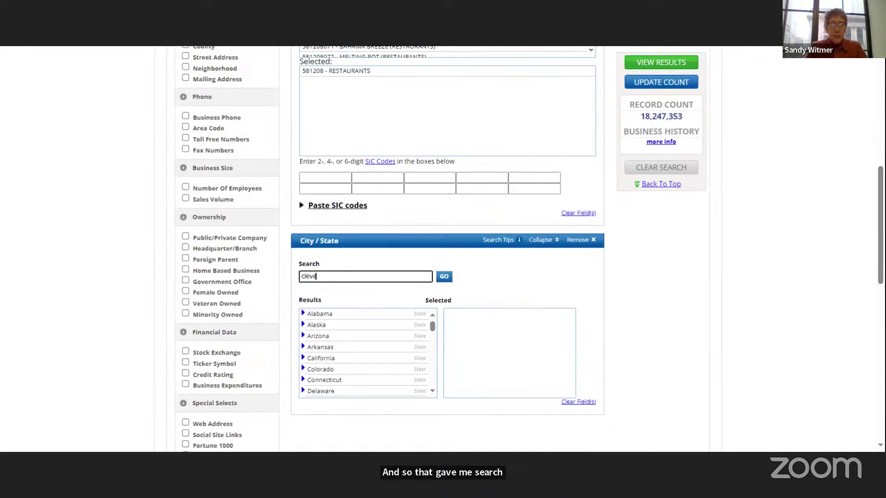
type("land")
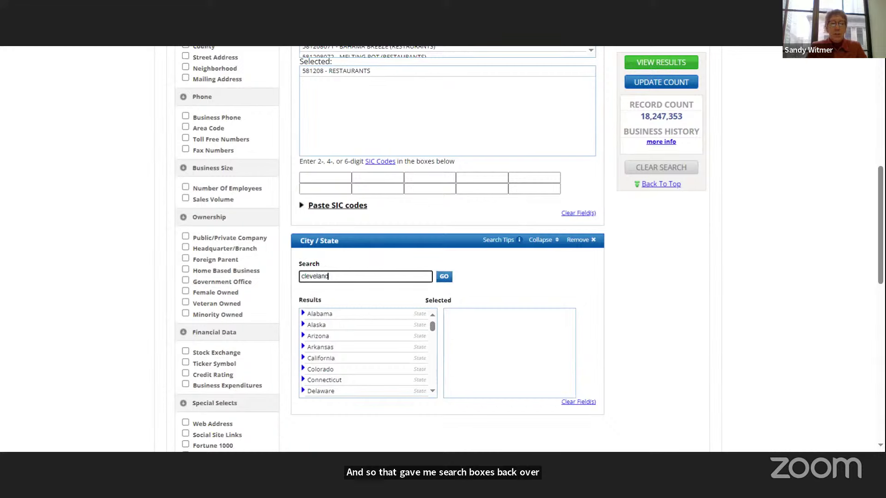
left_click(444, 279)
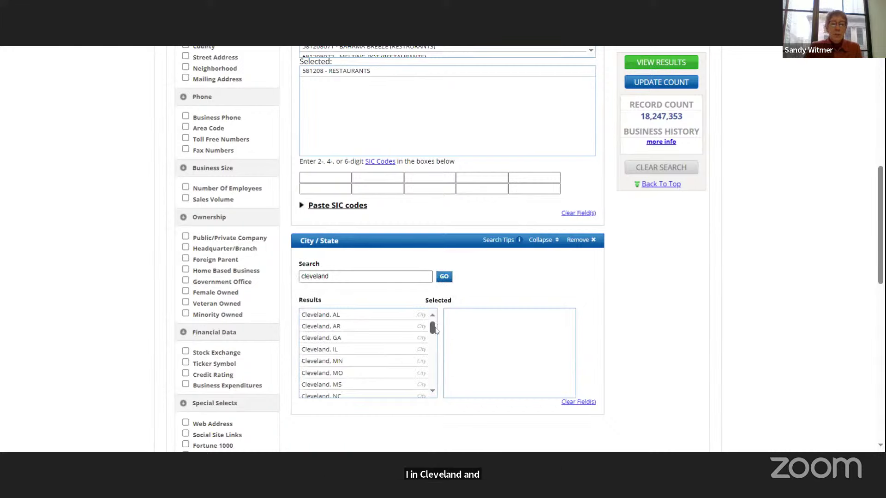
left_click_drag(434, 330, 436, 347)
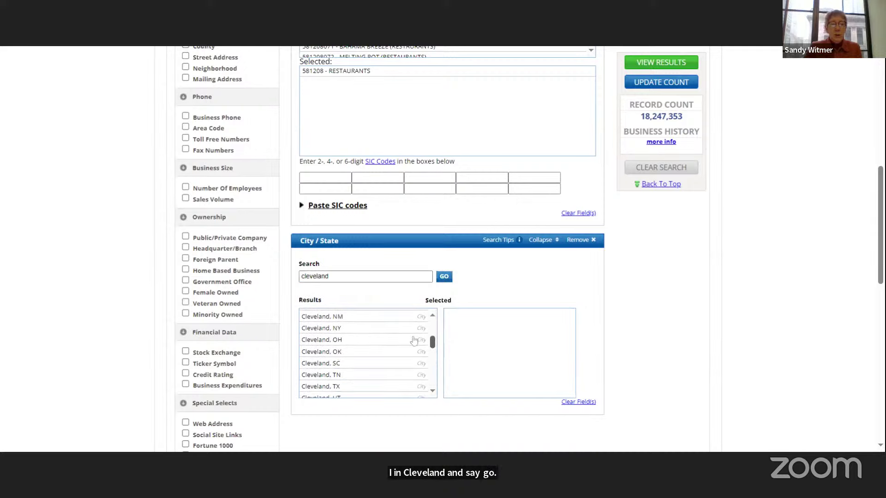
left_click(327, 342)
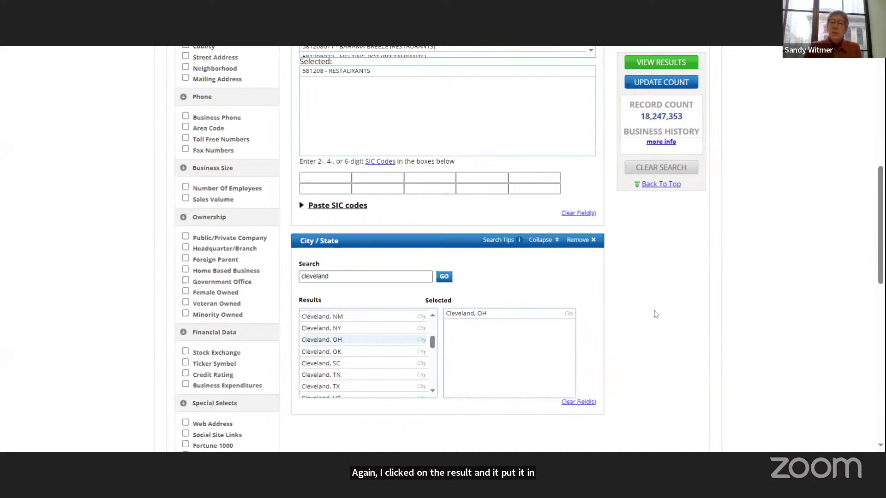
scroll(651, 300, "up", 1)
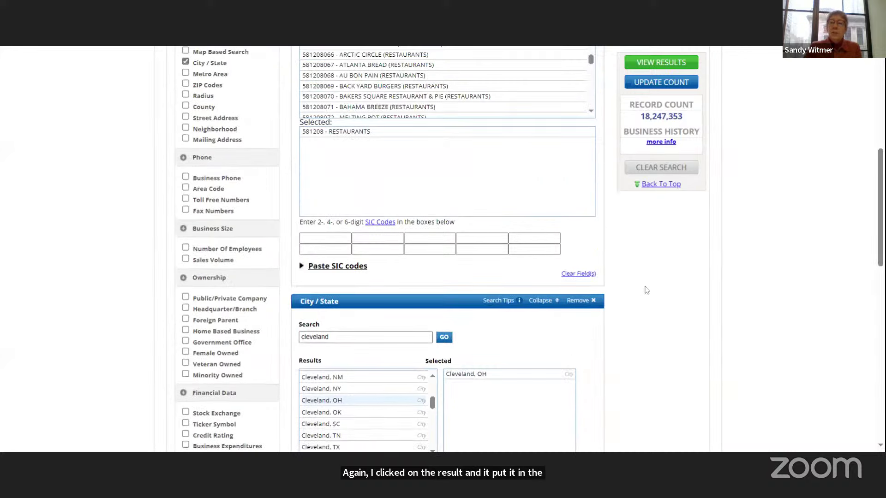
Update the record count for the Cleveland restaurant search and view the matching results.
left_click(672, 86)
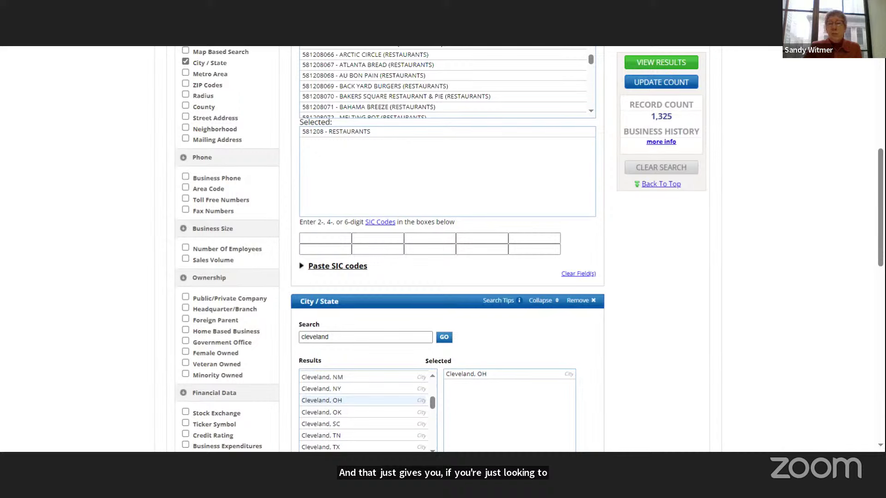
left_click(663, 66)
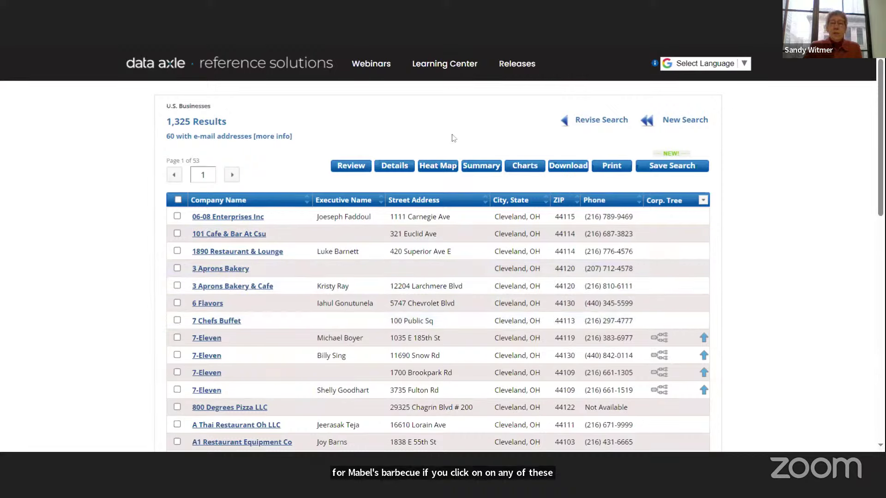
Open the location heat map of the results and zoom in on downtown Cleveland to examine individual business locations.
left_click(434, 170)
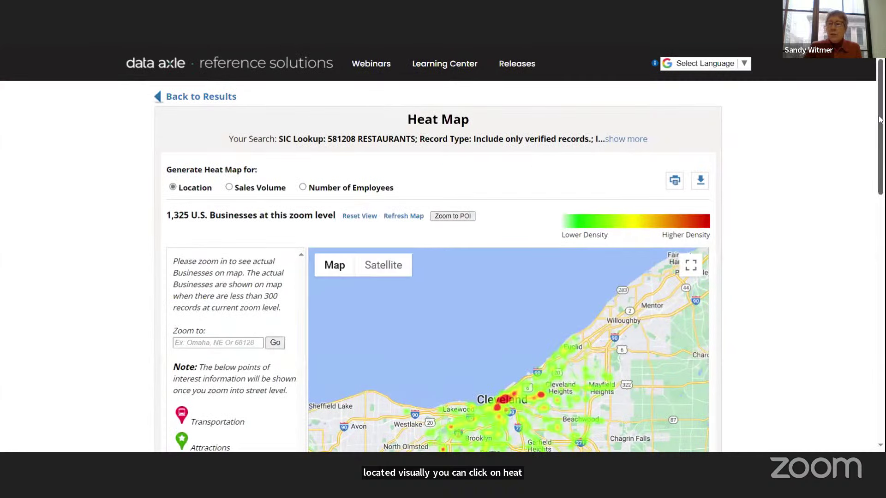
left_click_drag(879, 119, 880, 152)
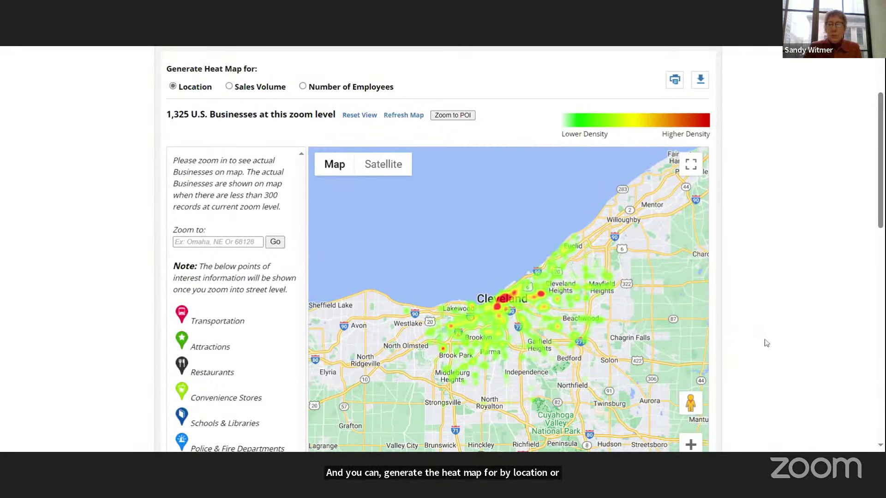
scroll(769, 344, "down", 1)
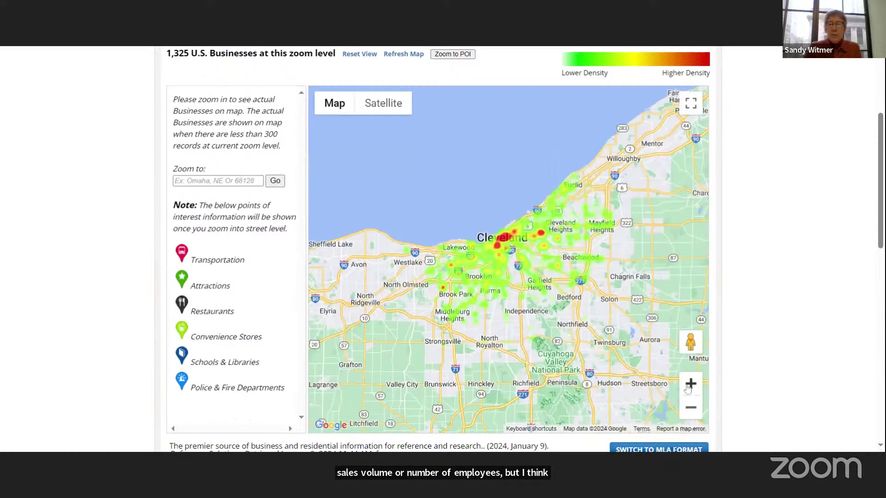
left_click(691, 385)
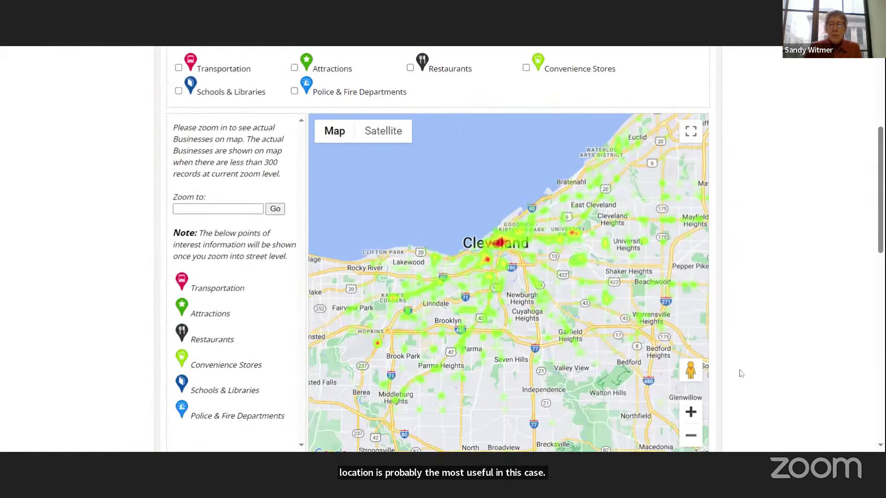
scroll(739, 372, "down", 1)
left_click(688, 411)
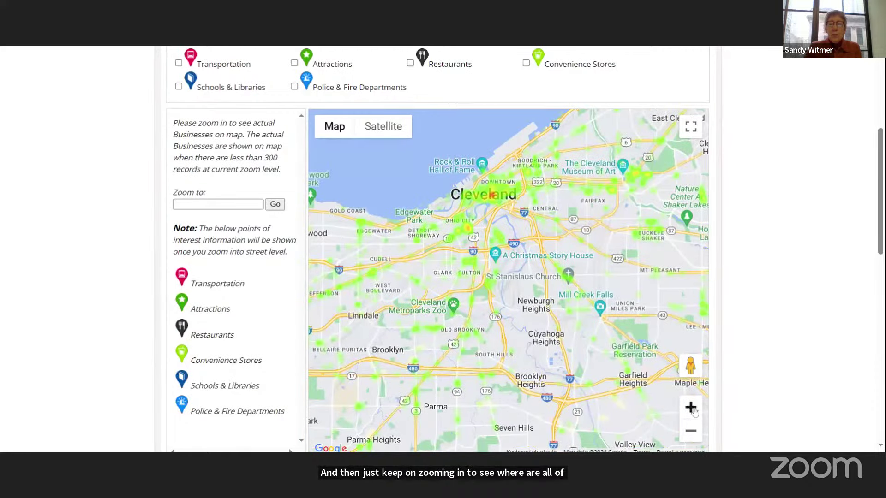
left_click(695, 412)
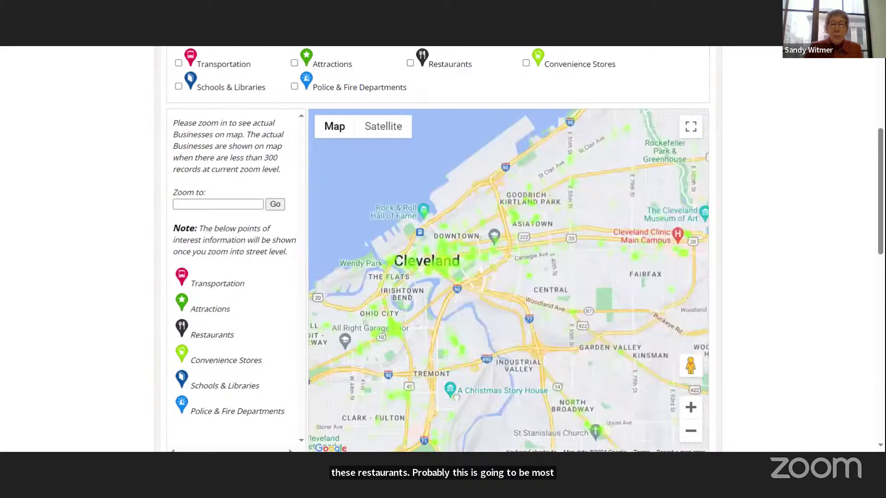
left_click_drag(410, 451, 471, 402)
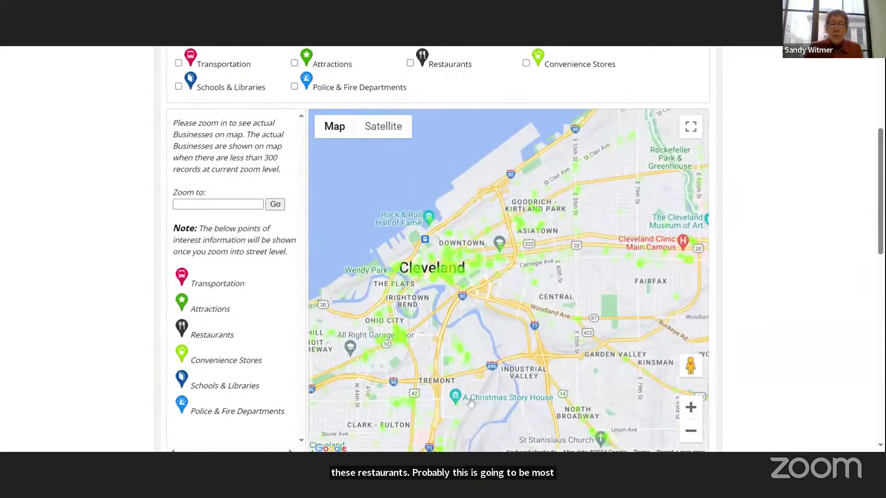
left_click(691, 410)
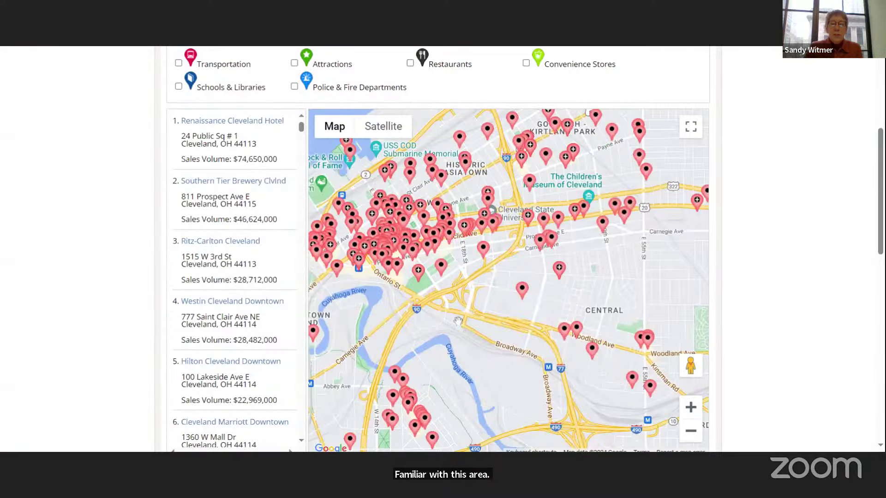
left_click_drag(445, 271, 510, 273)
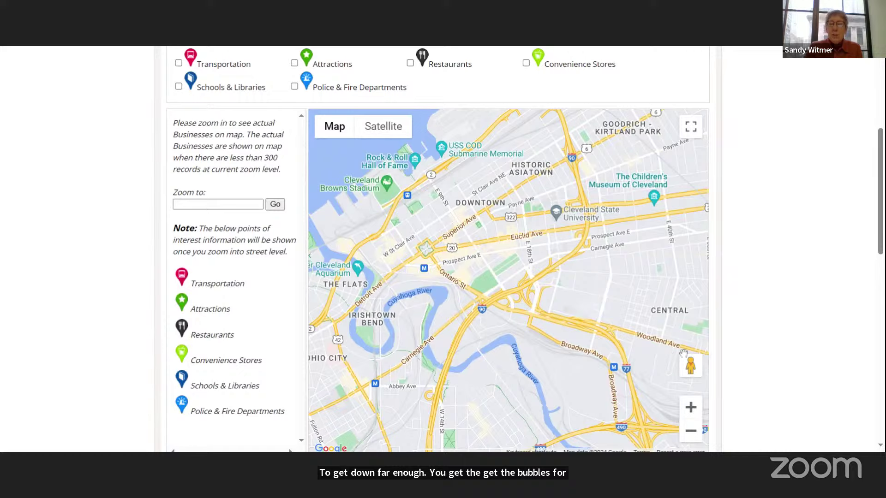
Zoom the heat map back out to the wider Cleveland area and return to the results list.
left_click_drag(882, 206, 882, 223)
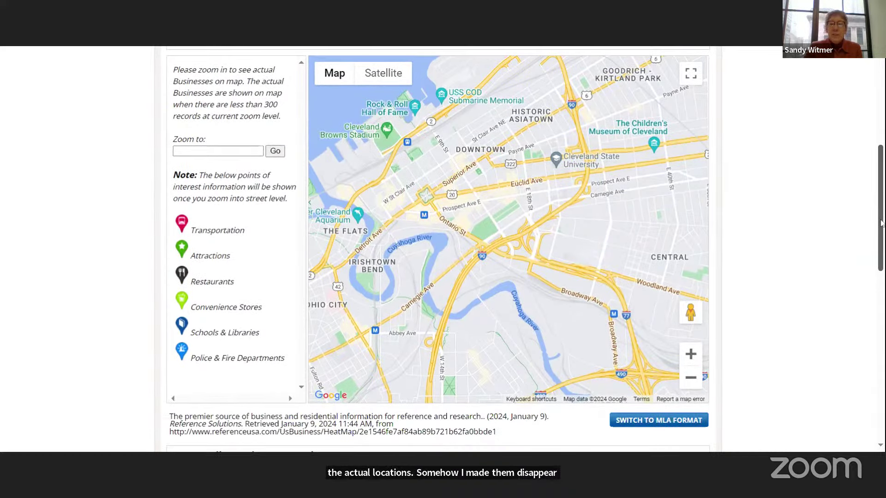
scroll(851, 222, "up", 1)
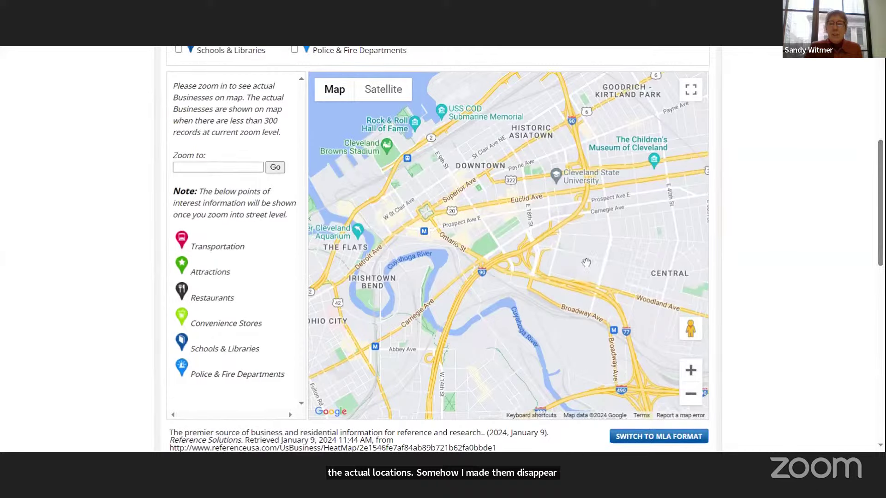
scroll(587, 263, "down", 1)
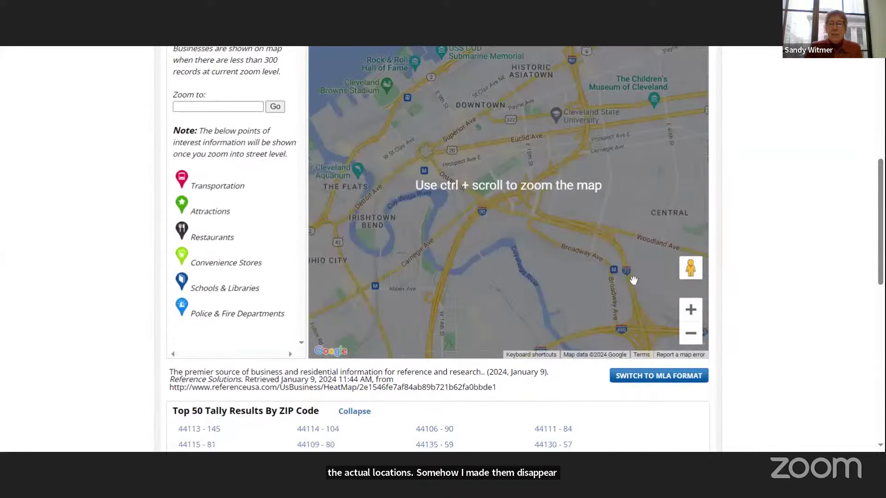
left_click(691, 333)
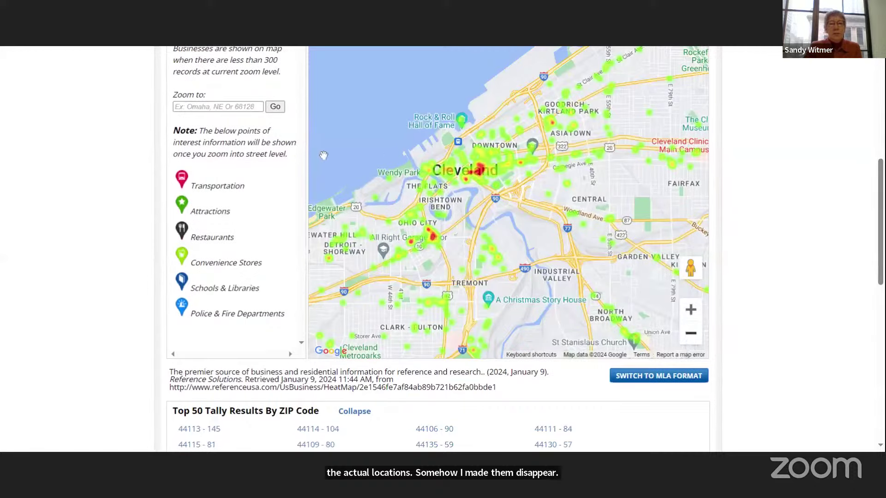
key("alt+Left")
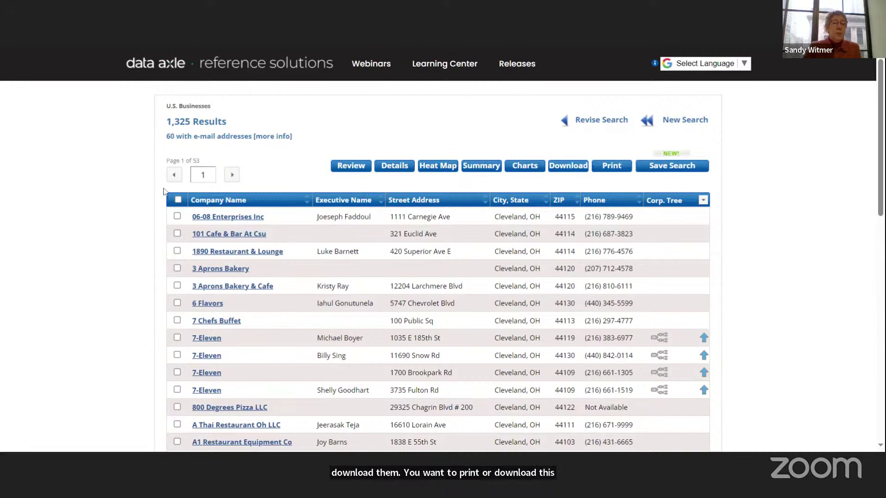
Select all records on the first three pages of the Cleveland restaurant results.
left_click(178, 199)
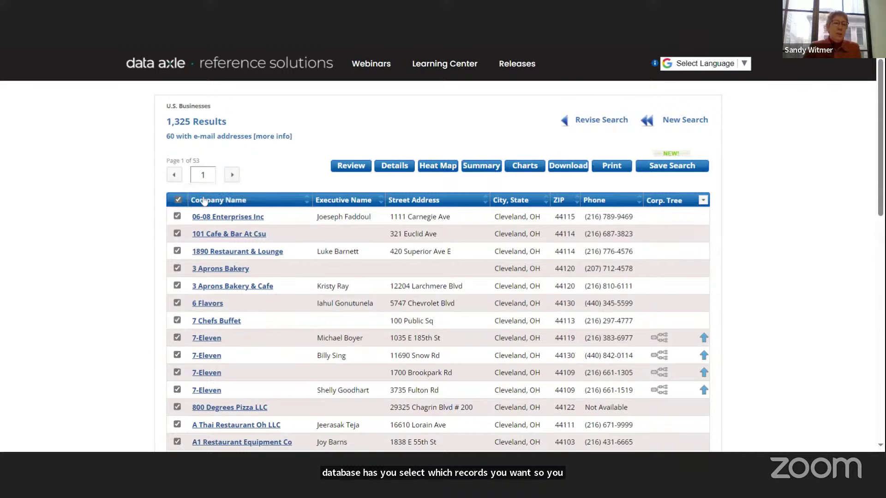
left_click(232, 175)
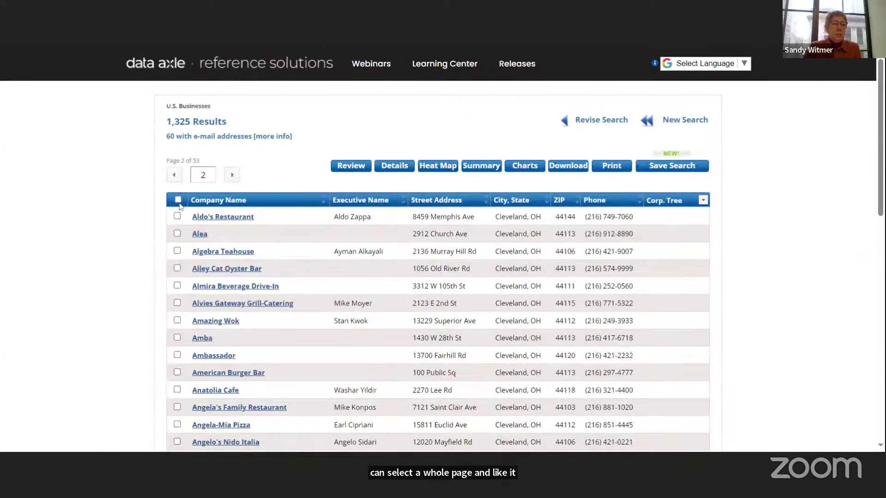
left_click(178, 200)
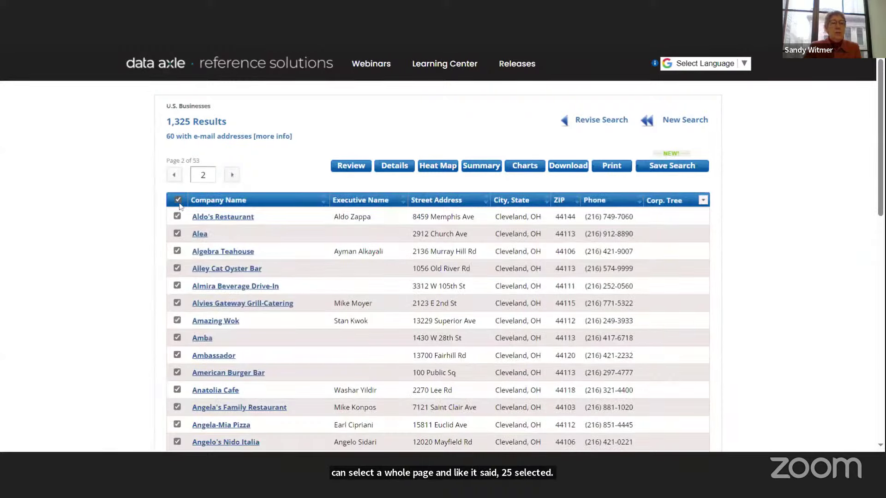
left_click(233, 176)
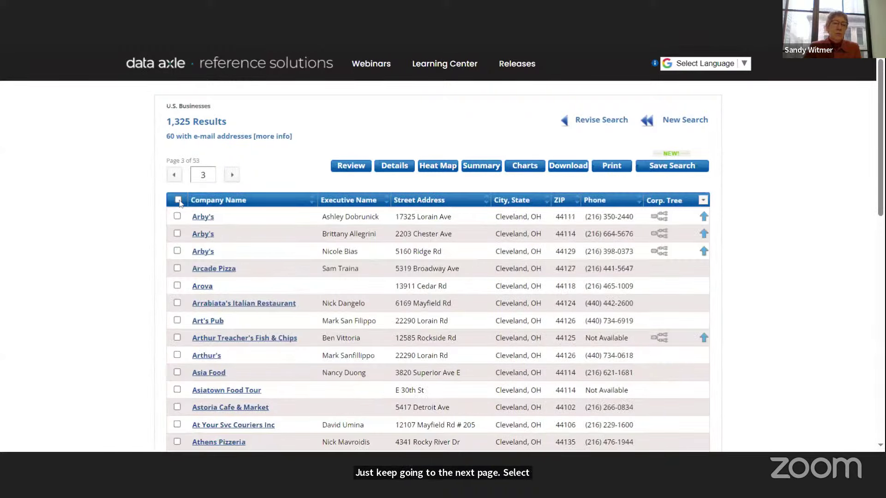
left_click(178, 200)
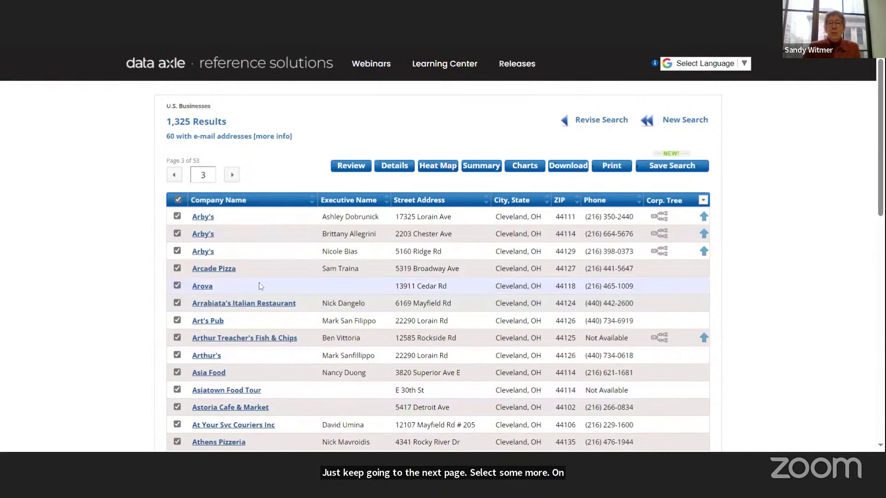
Review the file format and level of detail options for downloading the selected records, and return to the advanced search form.
left_click(569, 167)
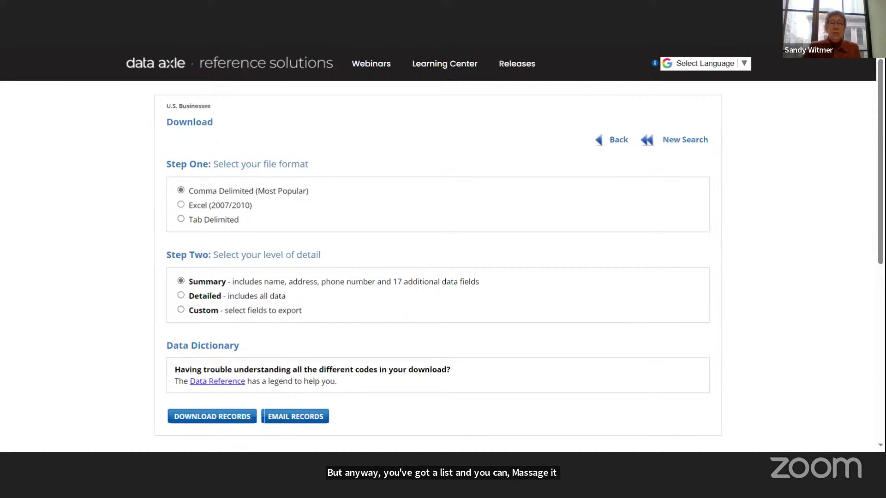
key("alt+Left")
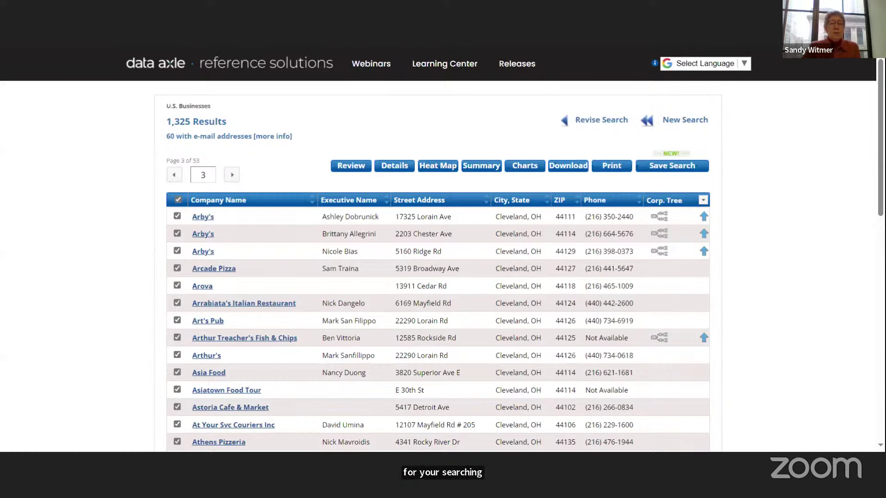
key("alt+Left")
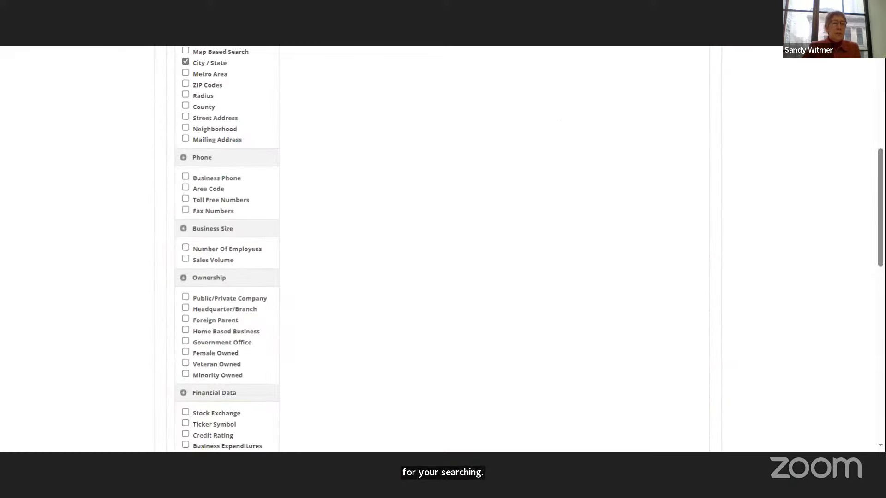
scroll(508, 259, "up", 1)
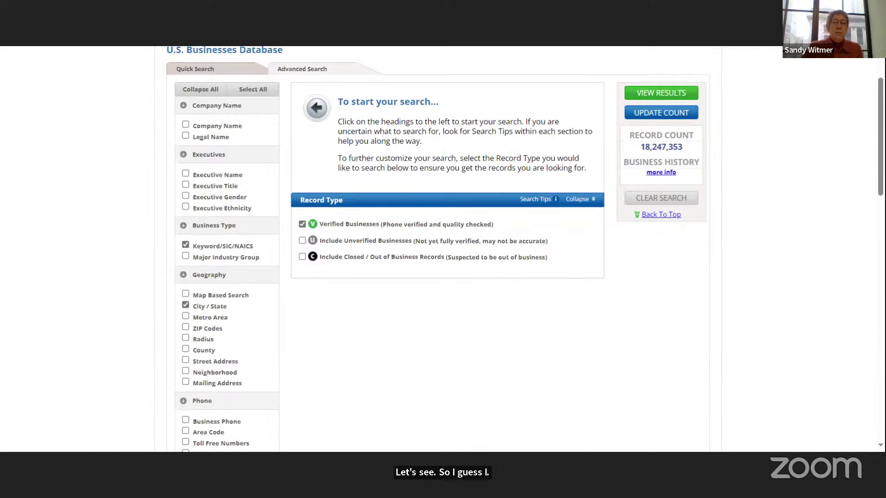
scroll(875, 219, "up", 1)
scroll(876, 218, "up", 2)
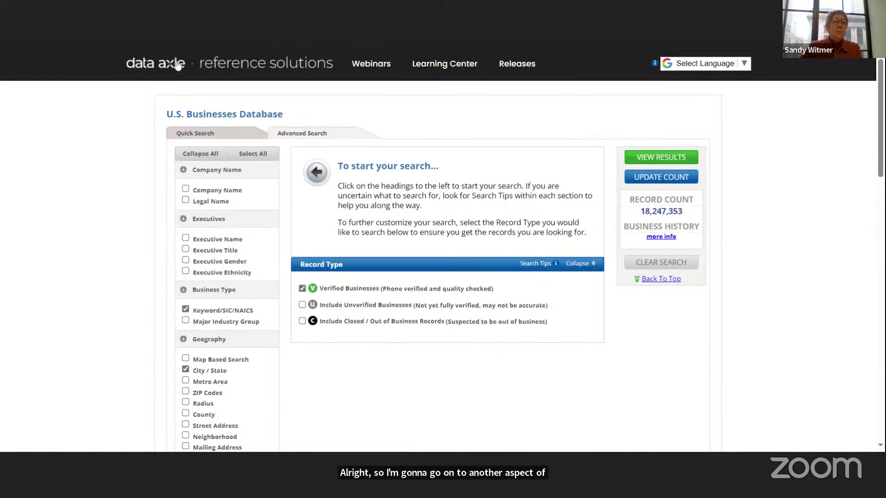
Return to the list of available databases and open the U.S. Consumers / Lifestyles / Automobiles database.
left_click(160, 67)
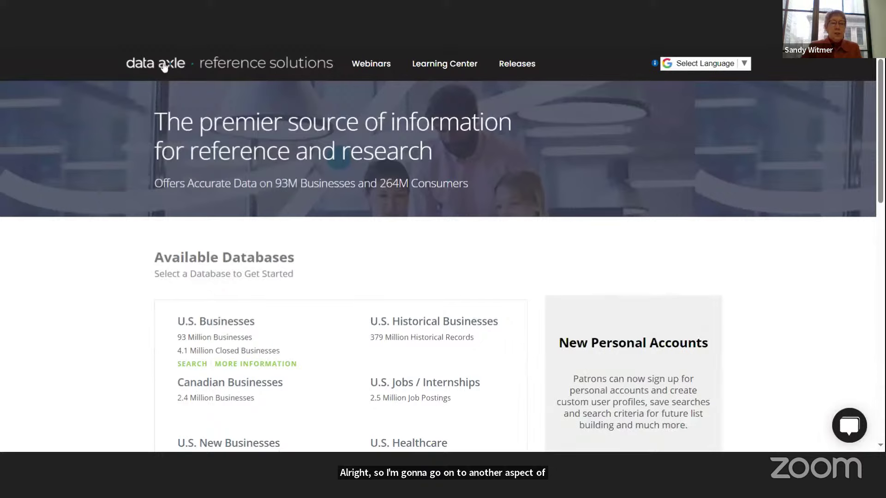
scroll(515, 242, "down", 3)
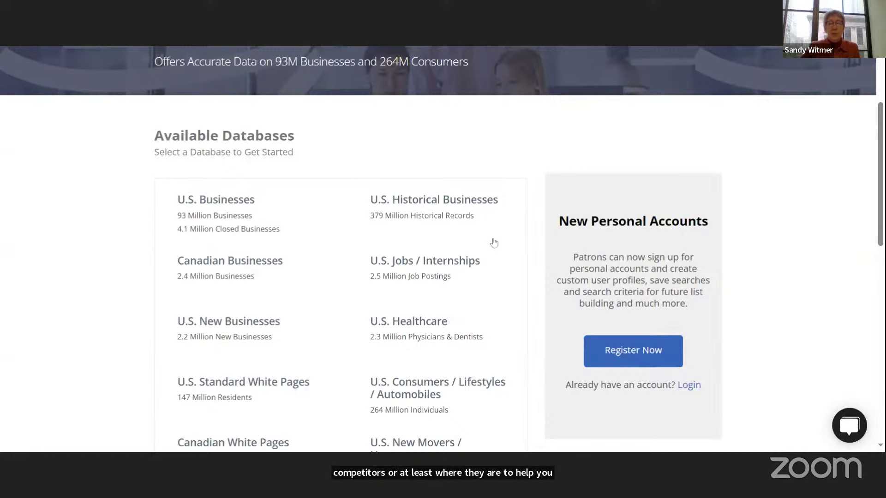
scroll(535, 257, "down", 1)
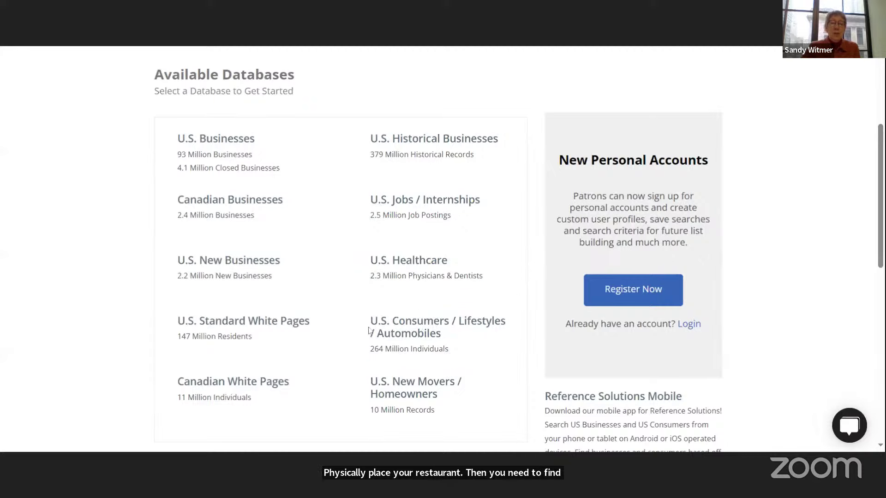
mouse_move(436, 332)
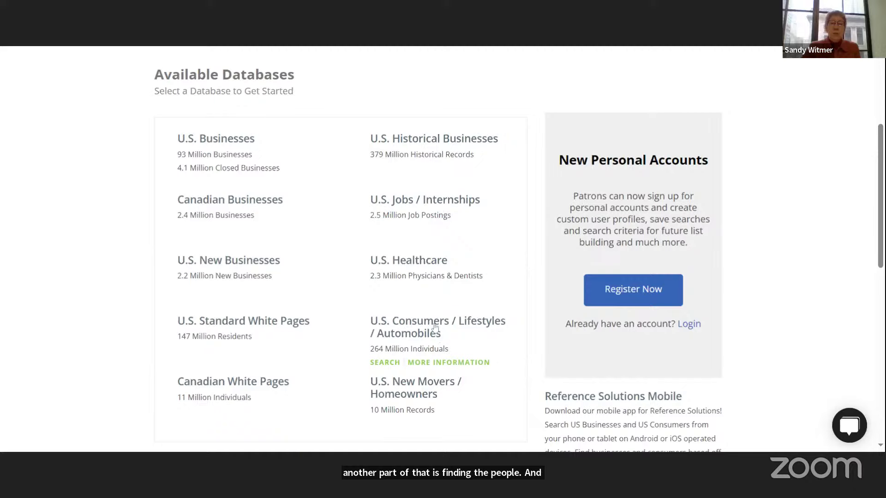
left_click(435, 327)
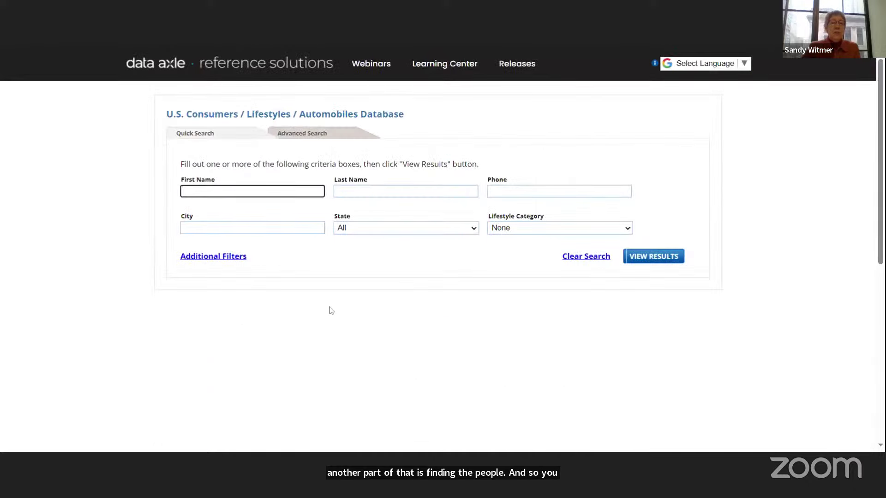
Start an advanced search and add a City / State criterion with Cleveland, OH selected.
left_click(300, 135)
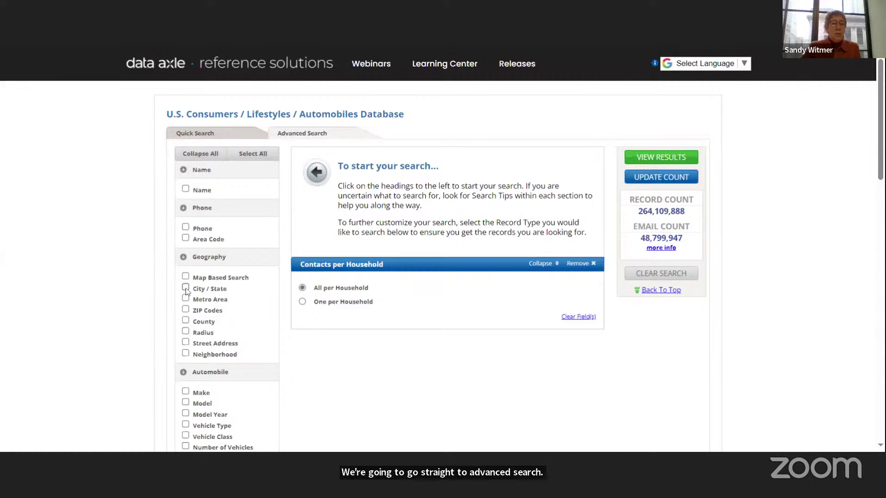
left_click(186, 288)
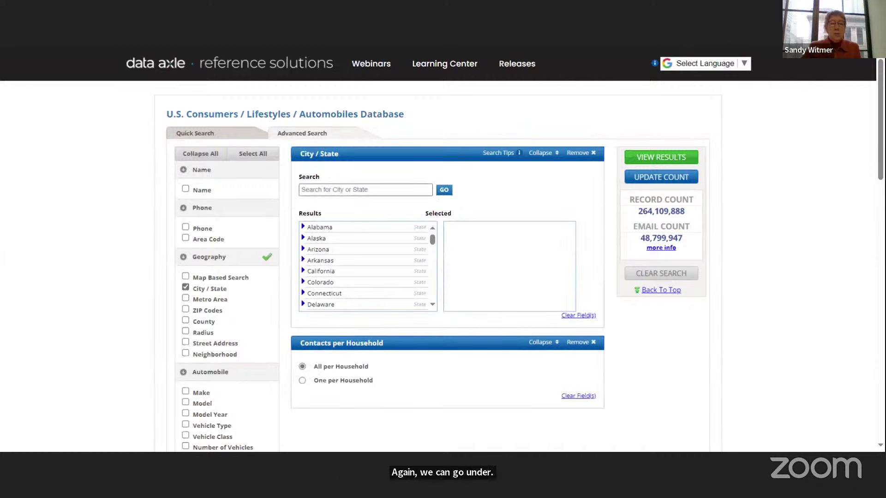
left_click(364, 190)
type("c")
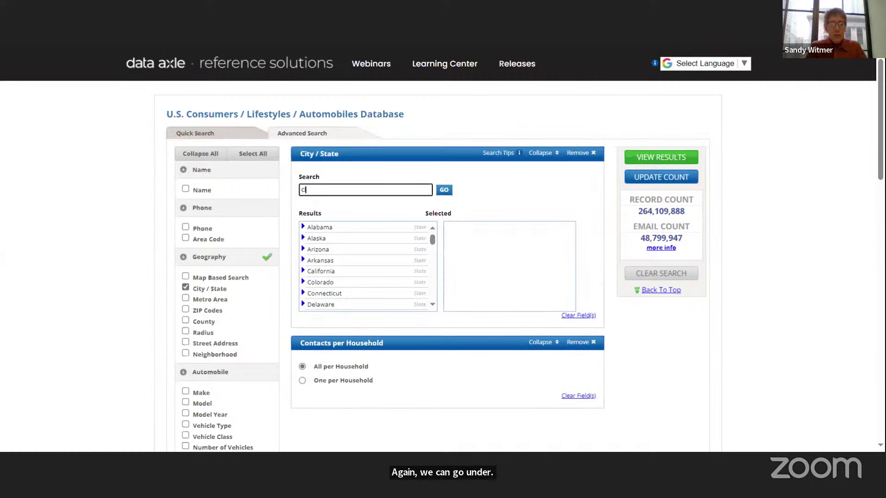
type("leveland")
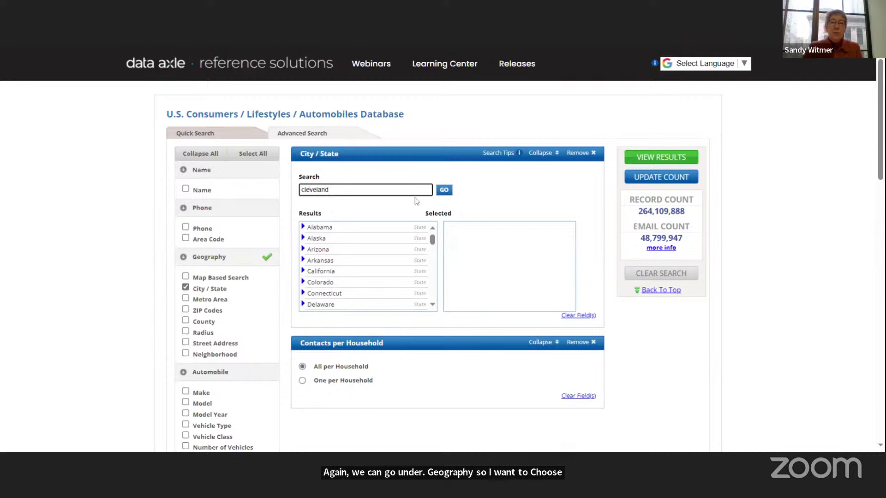
left_click(444, 191)
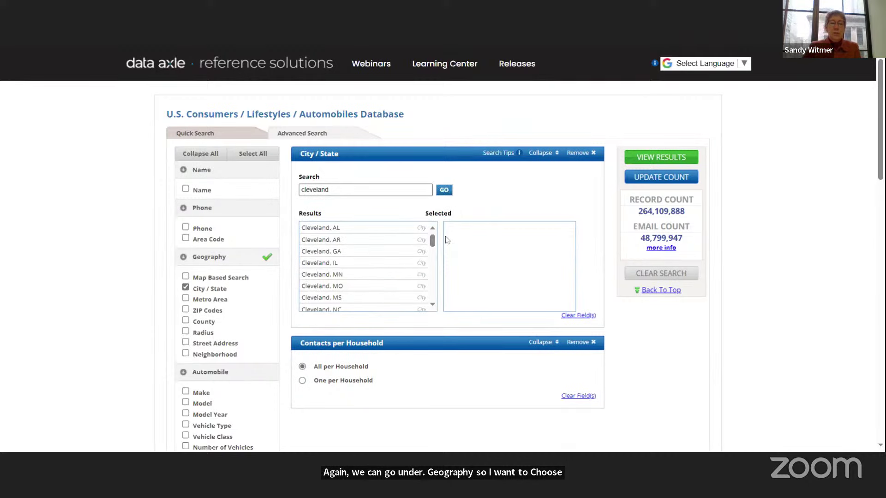
left_click_drag(433, 241, 419, 257)
left_click(346, 271)
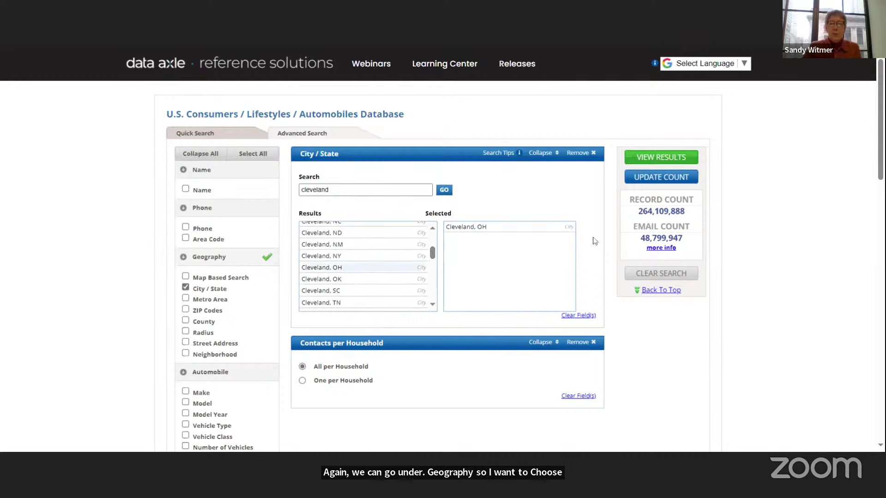
Add a Lifestyles criterion for Dogs under Pets / Animals and update the record count.
scroll(778, 258, "down", 1)
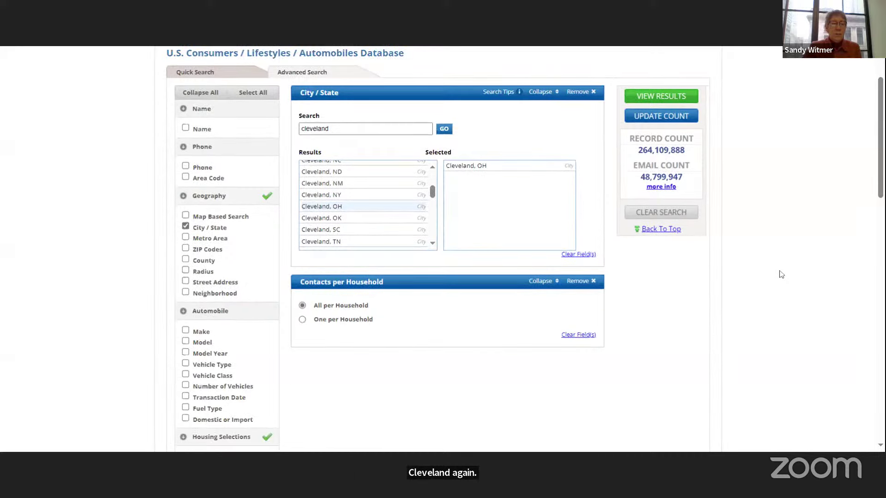
scroll(781, 275, "down", 1)
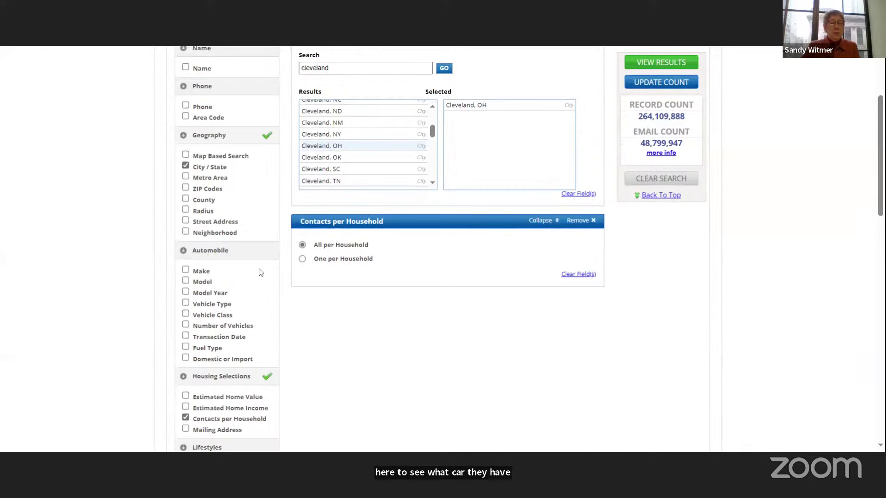
scroll(260, 273, "down", 1)
scroll(259, 265, "down", 1)
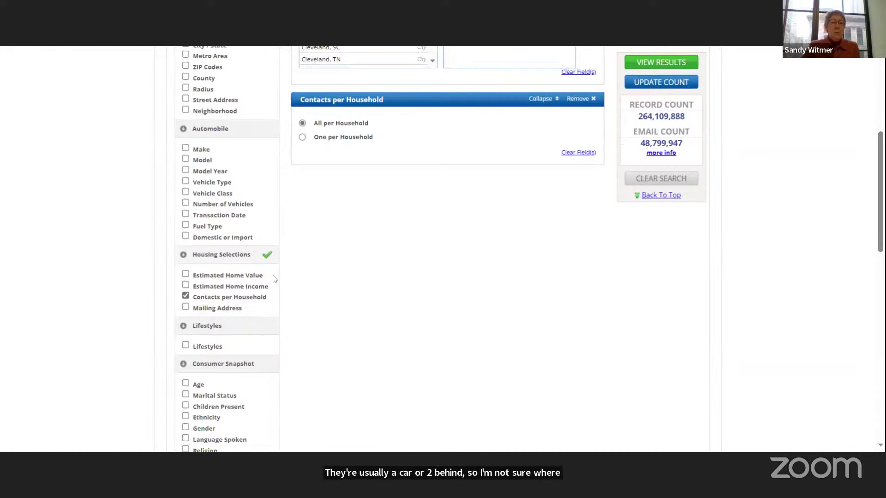
scroll(274, 279, "down", 1)
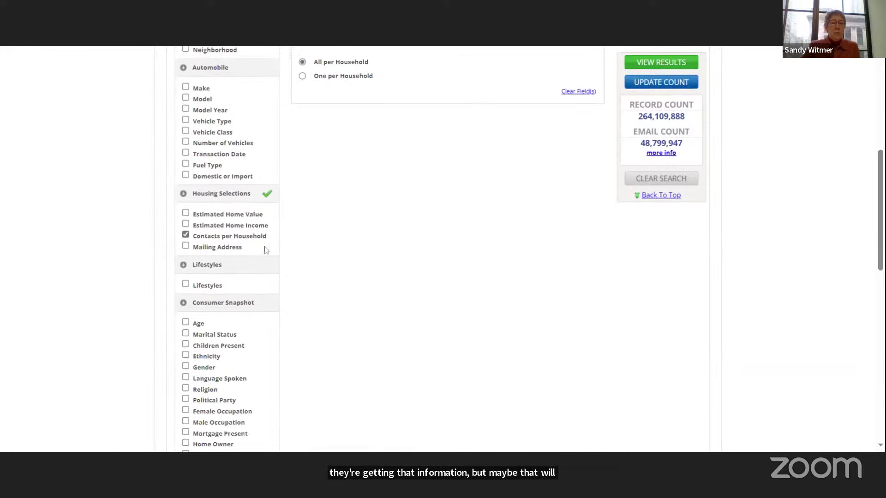
left_click(186, 285)
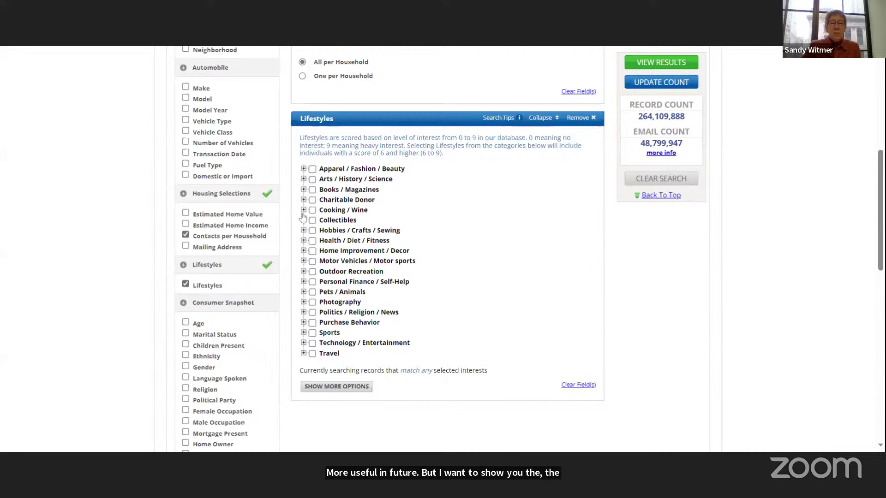
left_click(303, 292)
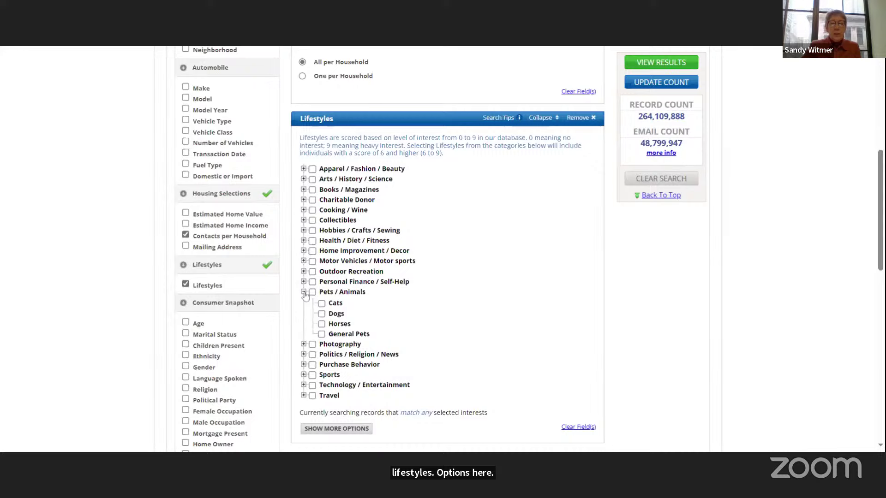
left_click(322, 315)
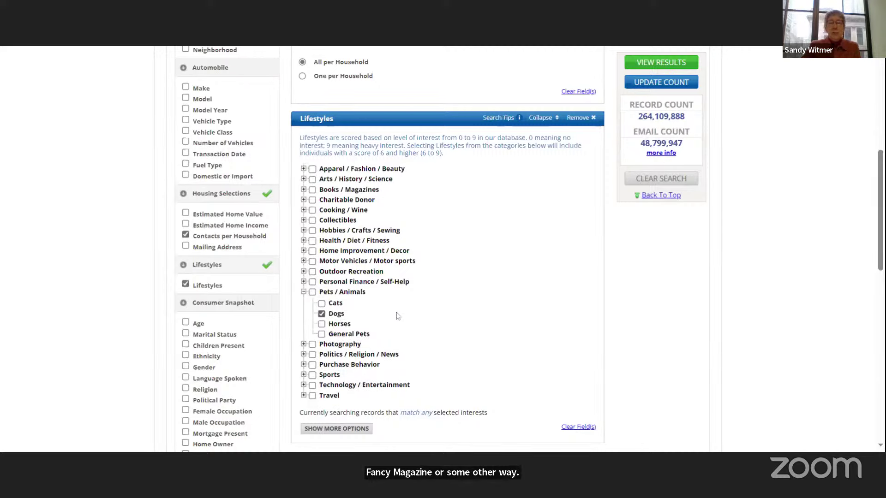
left_click(662, 83)
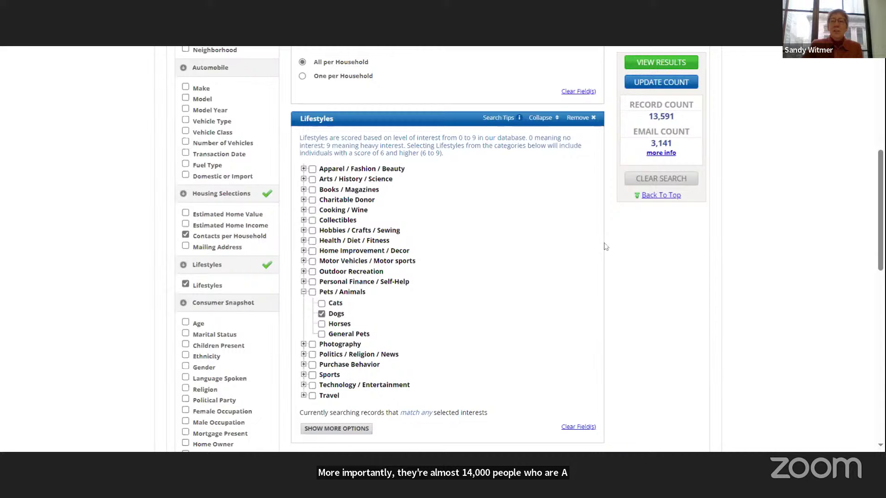
Limit the contacts to One per Household, update the record count and view the results.
scroll(599, 240, "up", 1)
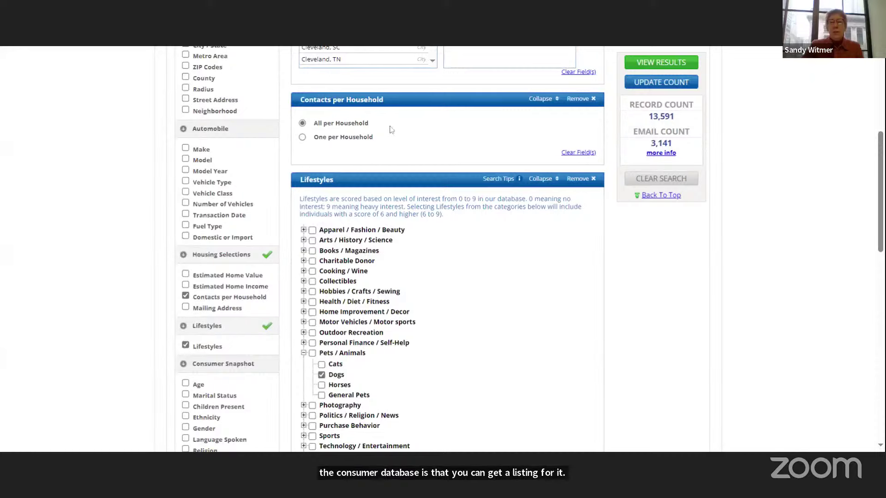
left_click(303, 138)
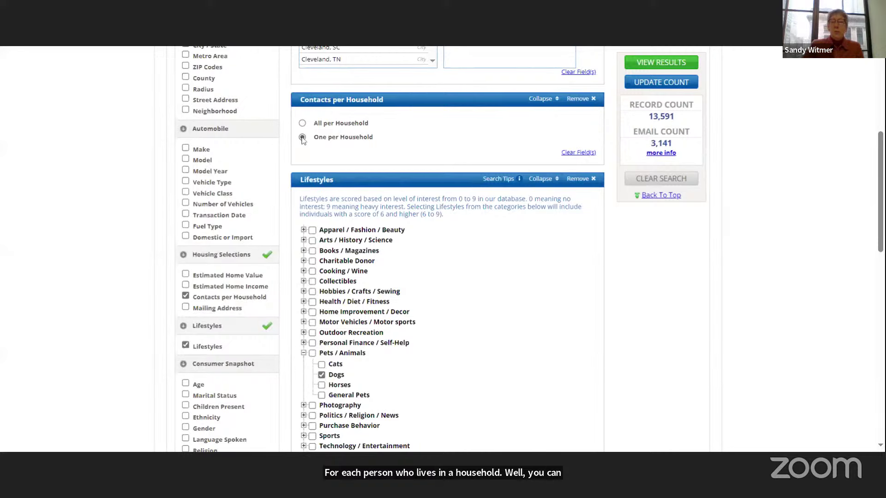
left_click(681, 87)
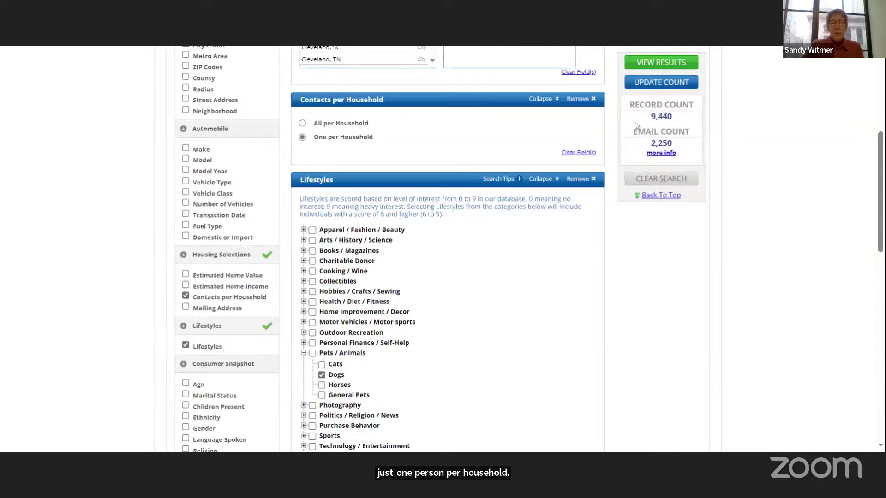
left_click(666, 68)
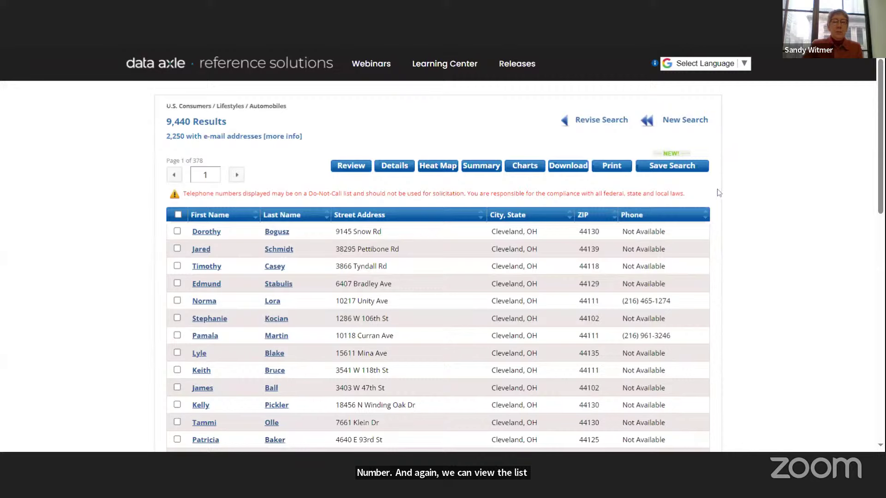
Examine the heat map of the dog-interested Cleveland consumers one zoom level closer and return to the results.
left_click(442, 167)
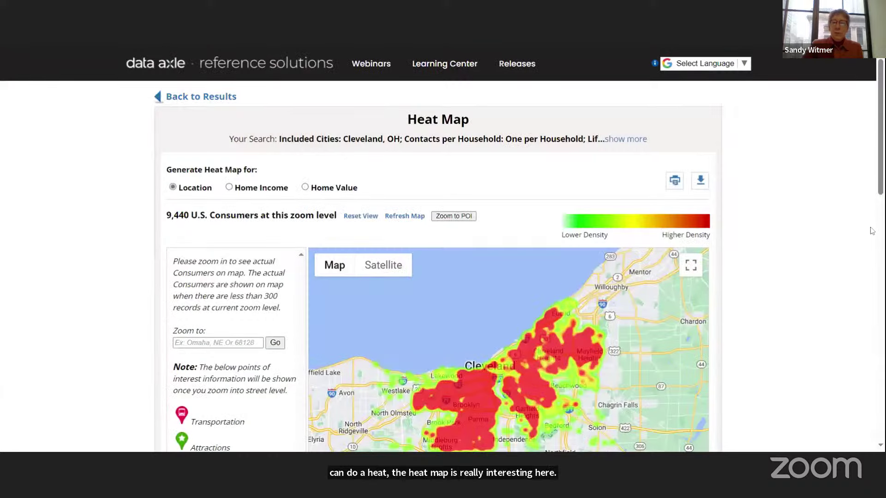
left_click_drag(882, 125, 880, 178)
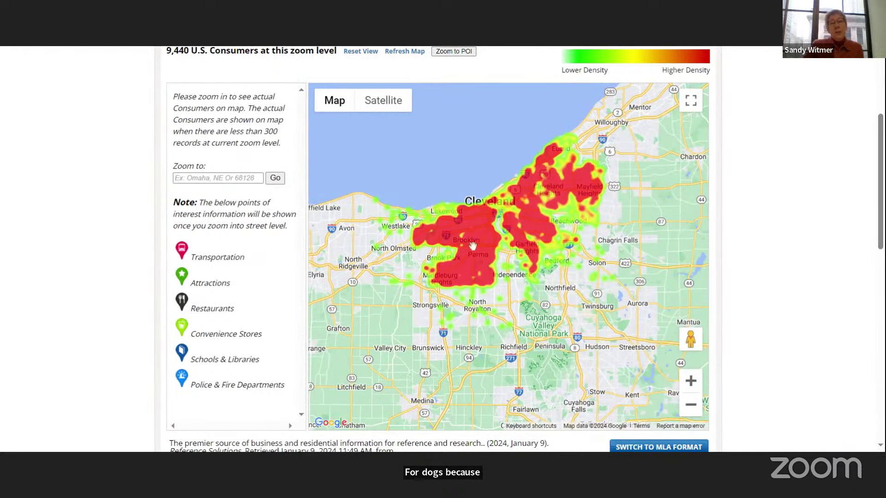
left_click(691, 381)
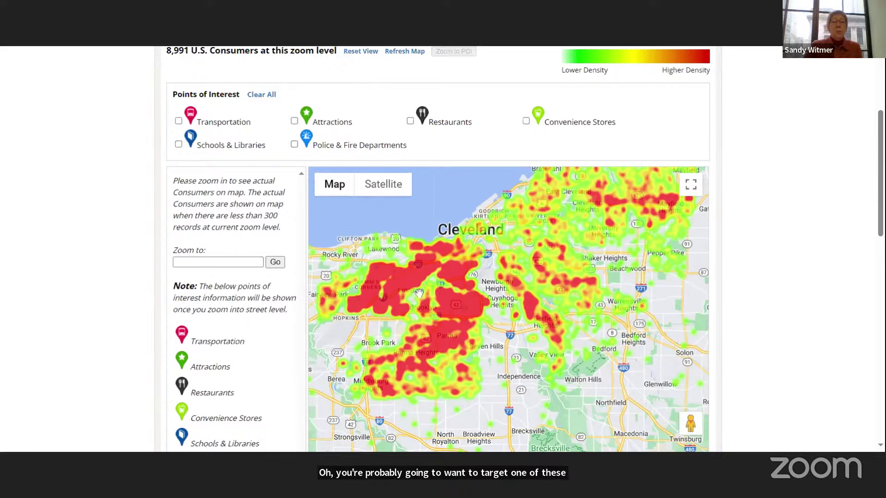
left_click_drag(881, 233, 880, 183)
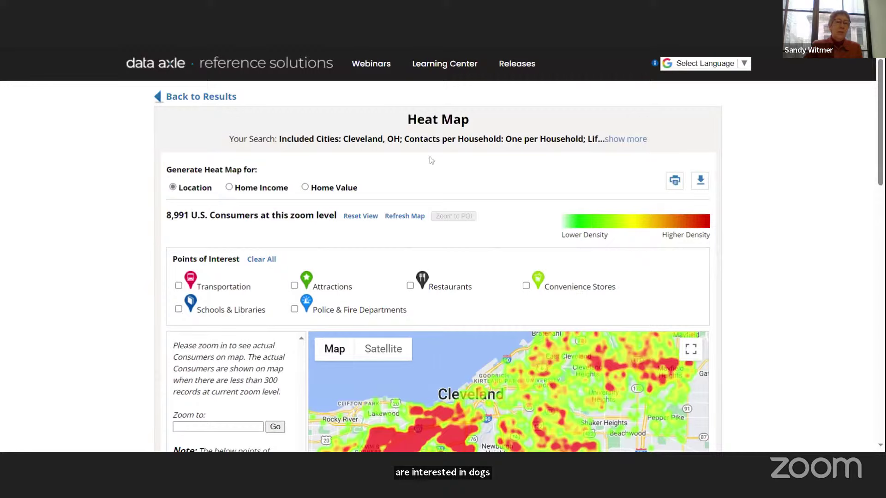
left_click(213, 99)
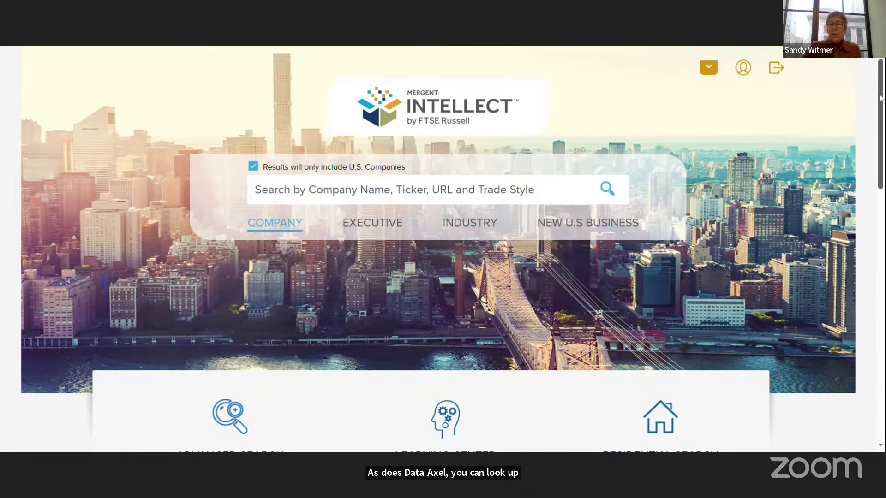
Open the Consumer Data search in Mergent Intellect, renewing the login session on the way.
left_click_drag(880, 98, 880, 218)
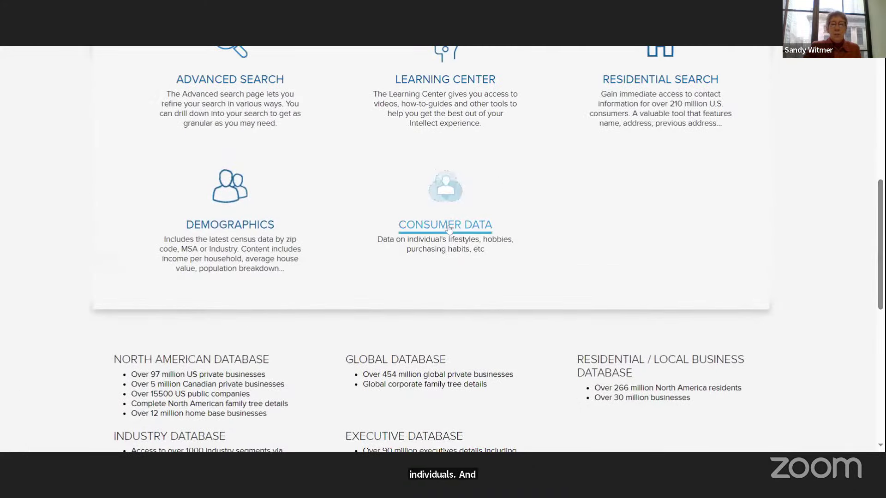
left_click(449, 228)
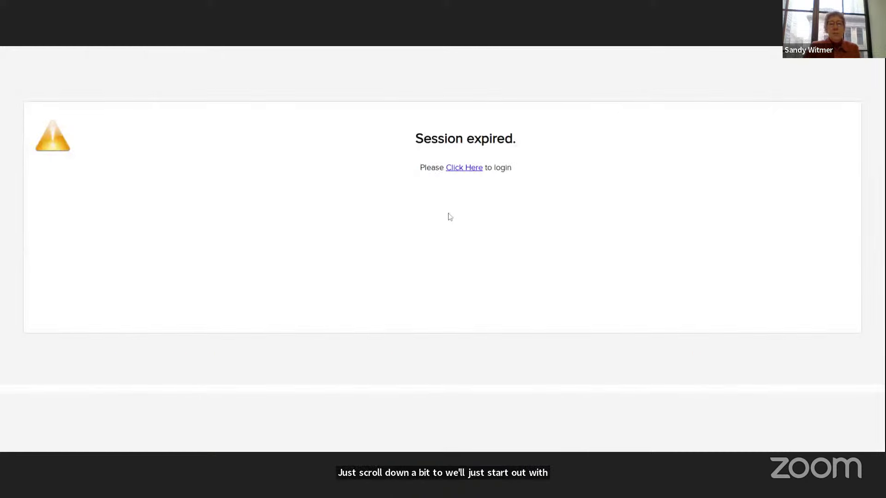
left_click(462, 168)
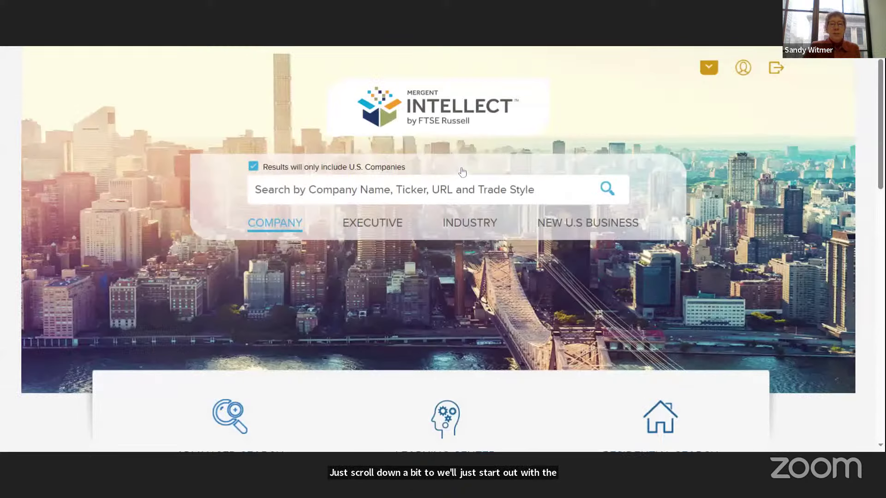
scroll(845, 291, "down", 1)
scroll(835, 293, "down", 5)
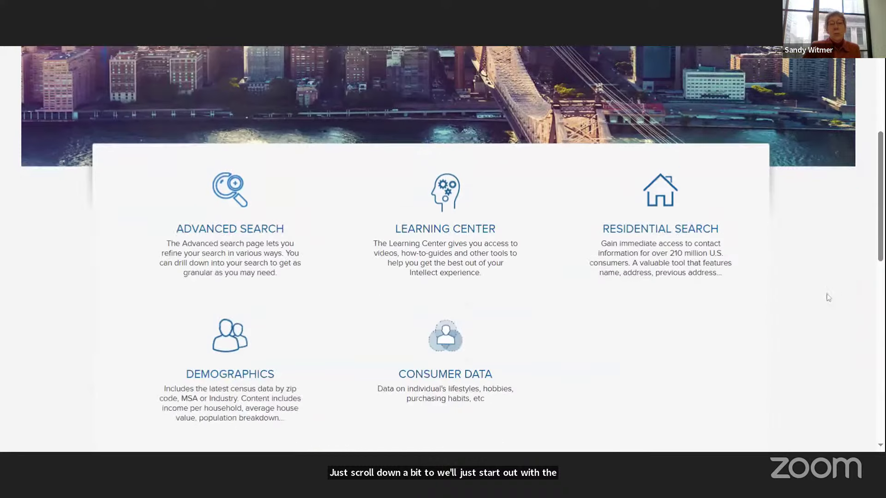
left_click(446, 301)
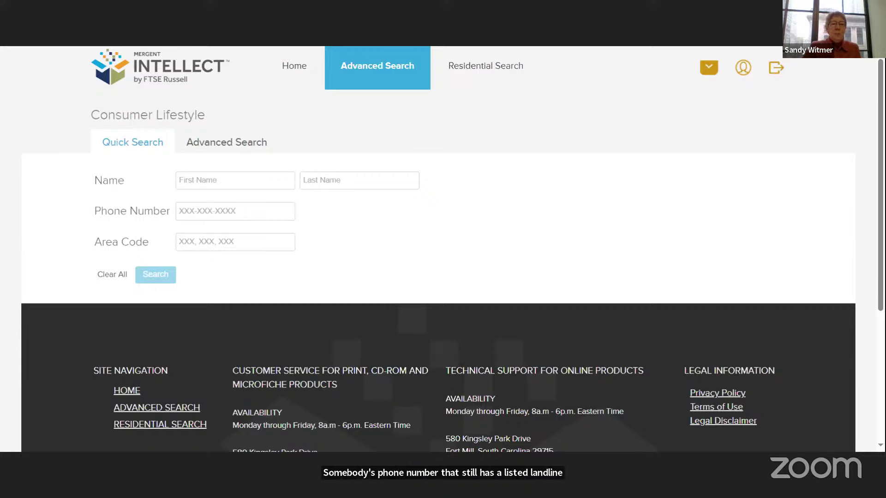
Start an advanced Consumer Lifestyle search and add the state Ohio to the location criteria.
left_click(231, 147)
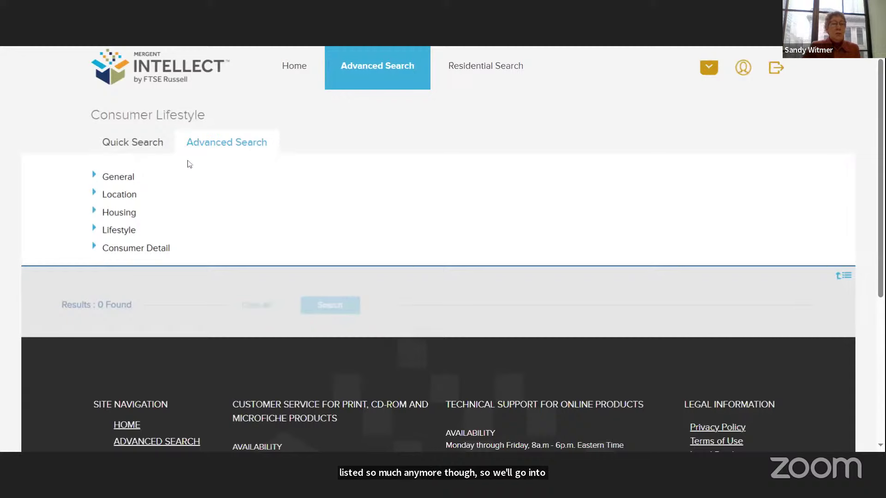
left_click(95, 196)
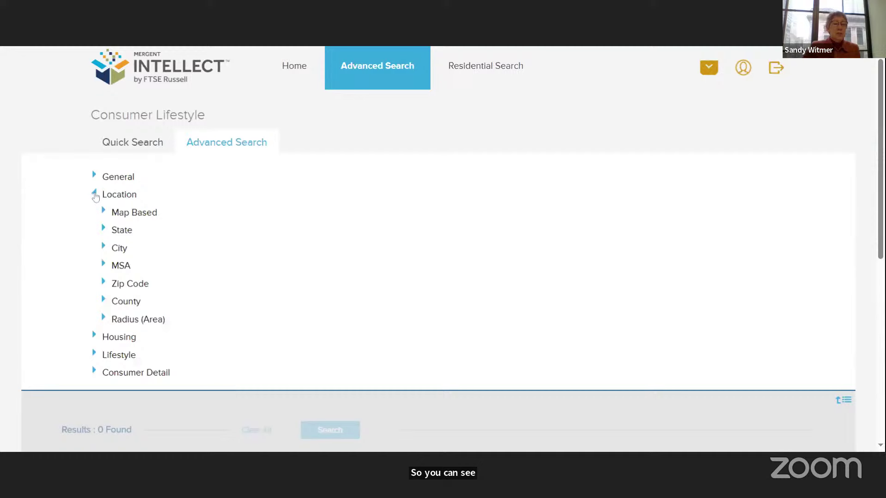
left_click(104, 230)
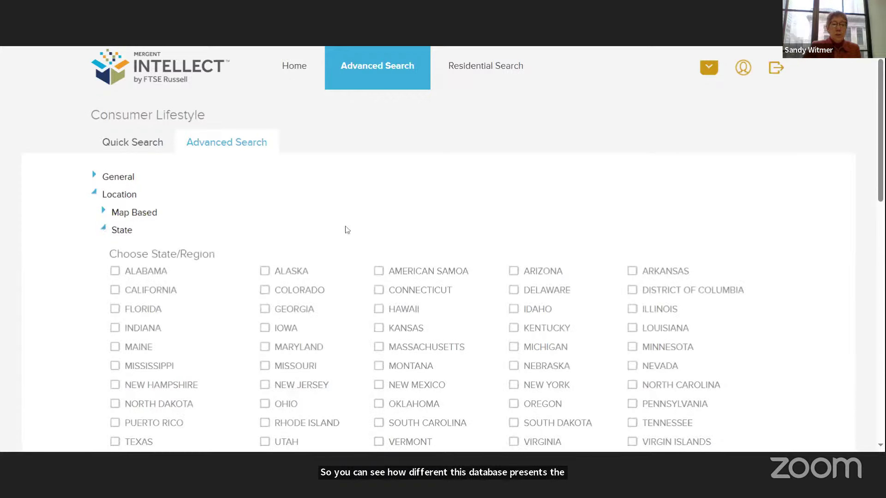
scroll(500, 224, "down", 1)
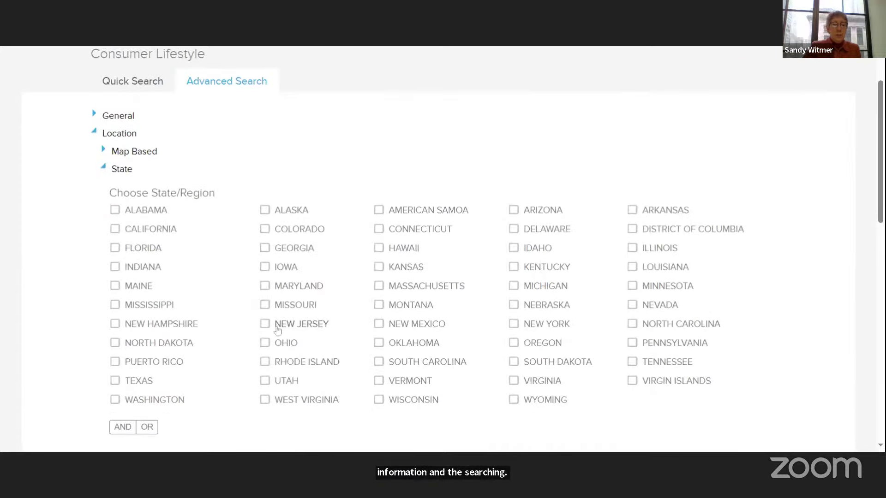
left_click(264, 343)
scroll(337, 317, "down", 2)
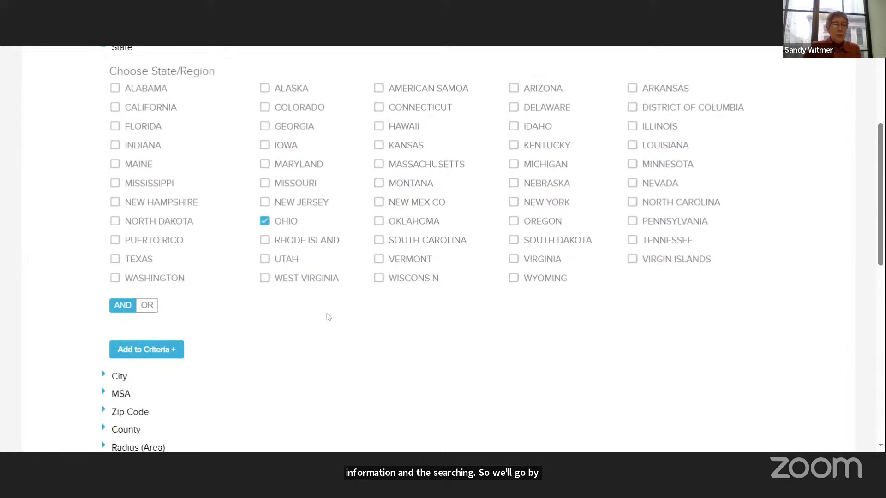
left_click(144, 353)
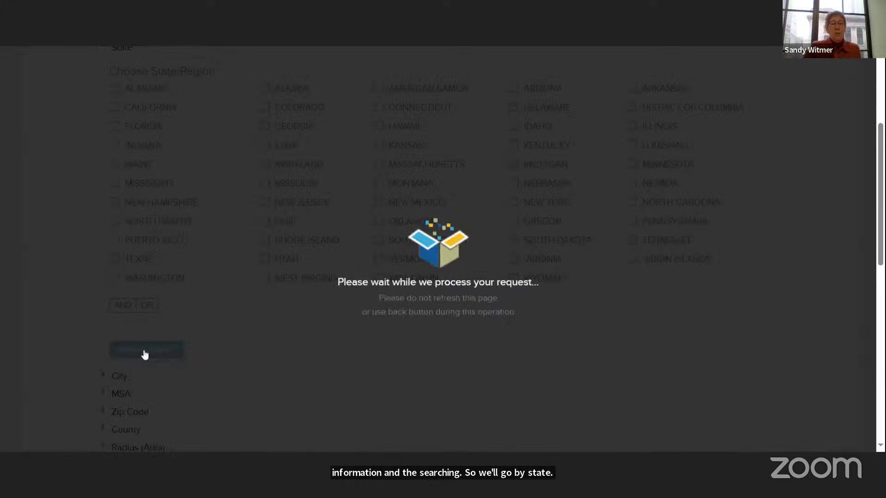
scroll(283, 279, "down", 1)
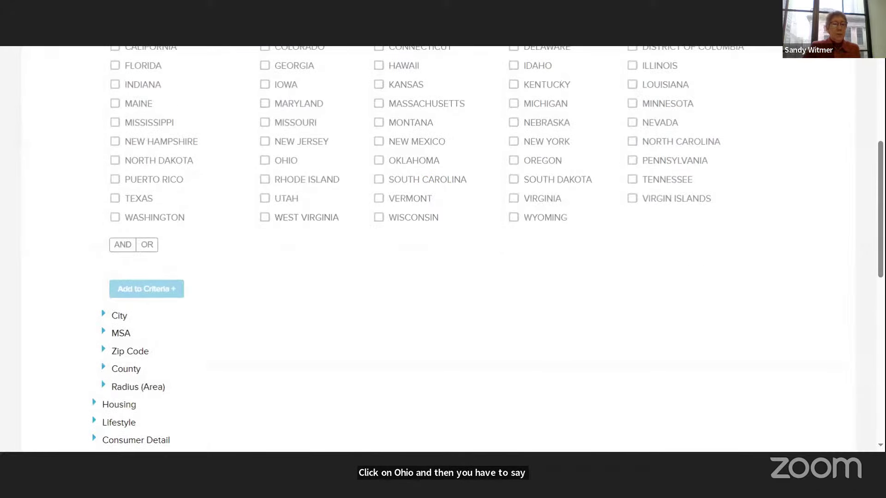
Add the city CLEVELAND to the location criteria of the consumer search.
left_click(104, 316)
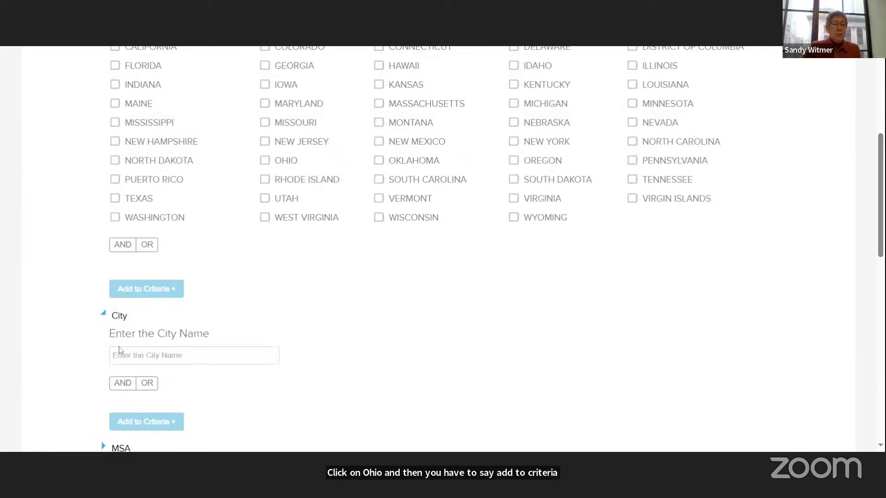
left_click(194, 355)
type("c")
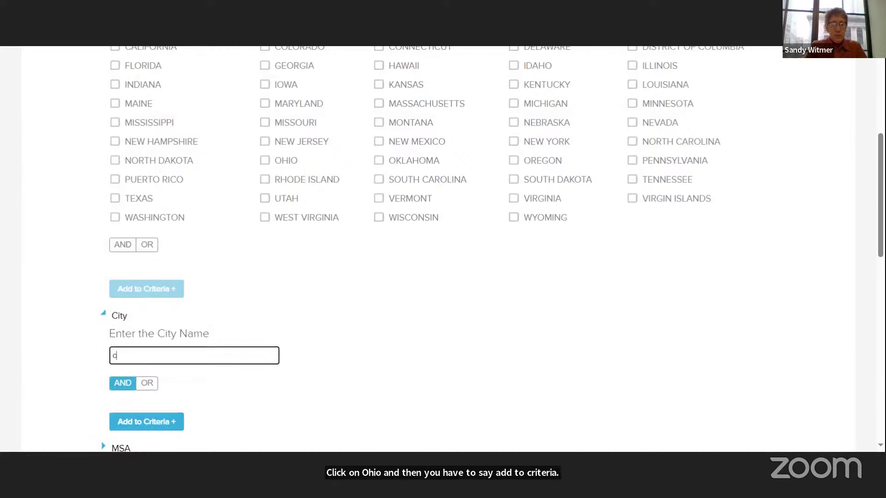
type("leveland")
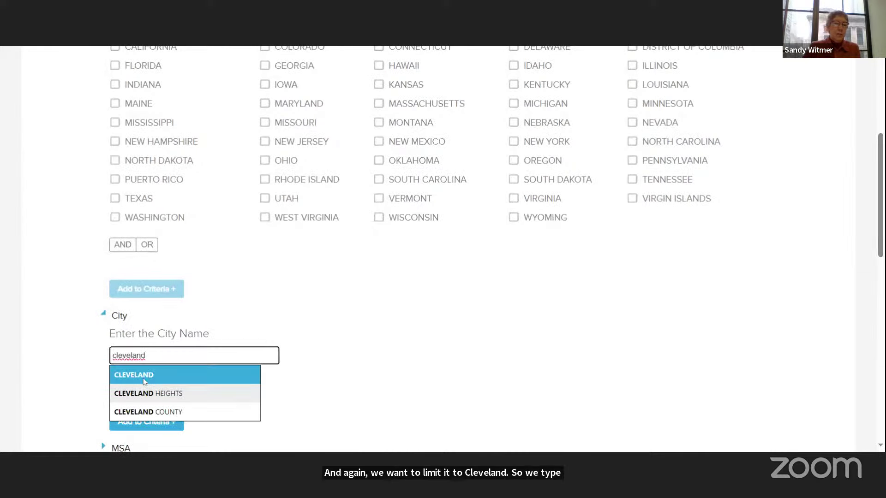
left_click(143, 375)
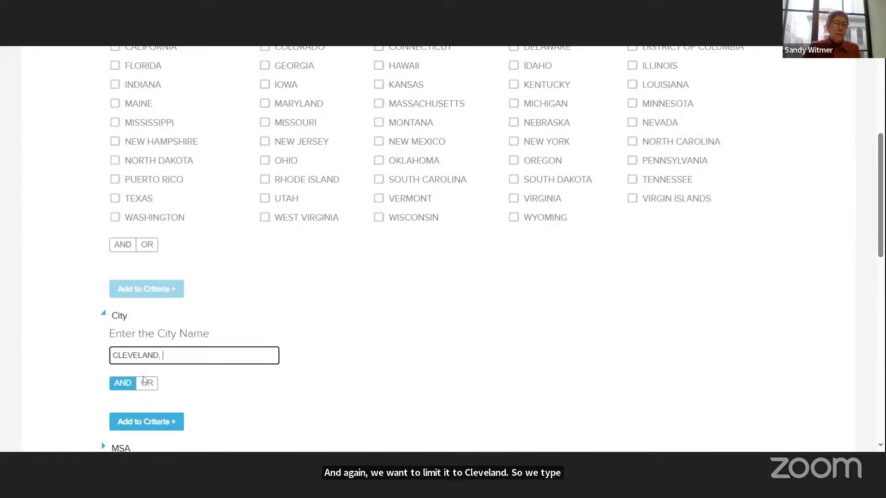
left_click(143, 423)
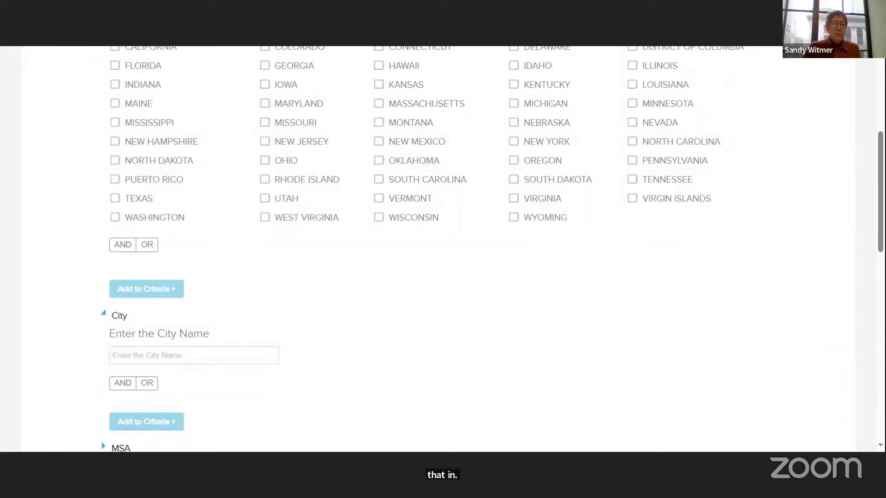
Select Dog Owner for Pet Lover's or Owners in the Lifestyle criteria.
scroll(488, 352, "down", 4)
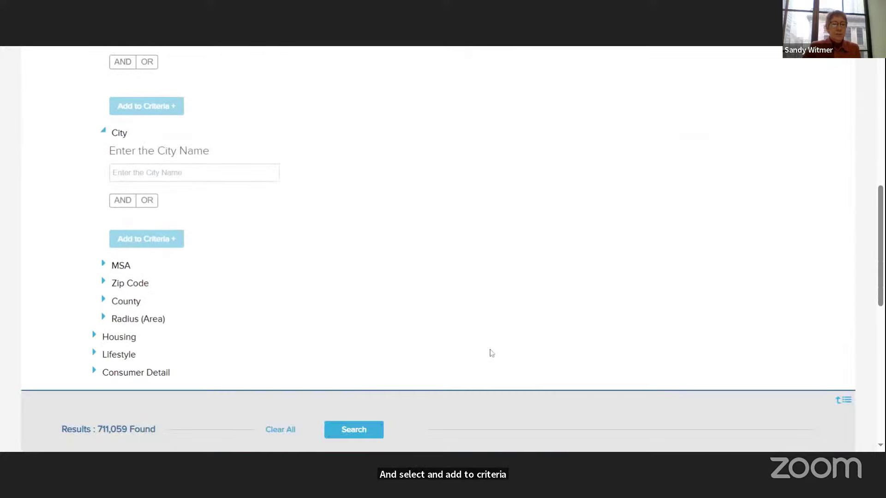
left_click(95, 355)
scroll(318, 336, "down", 3)
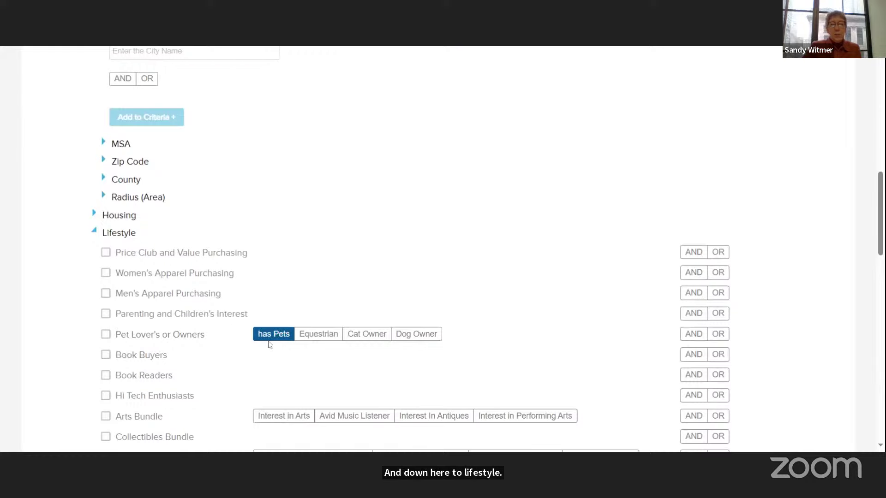
left_click(418, 338)
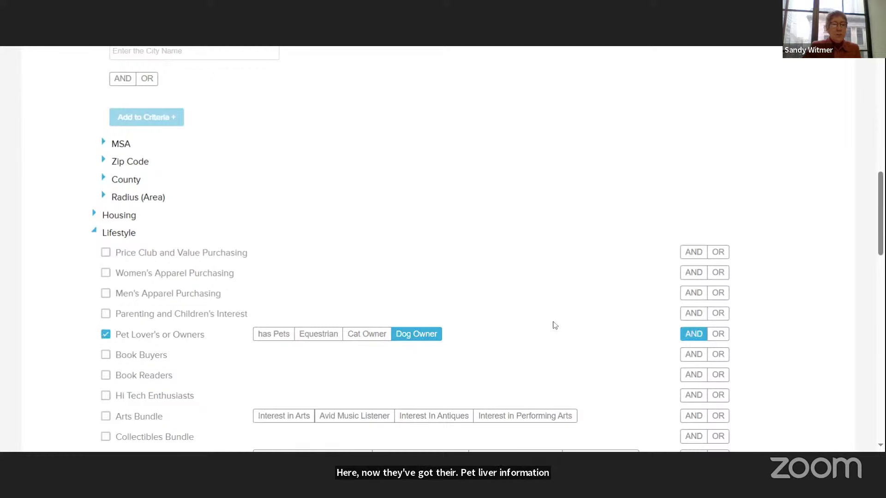